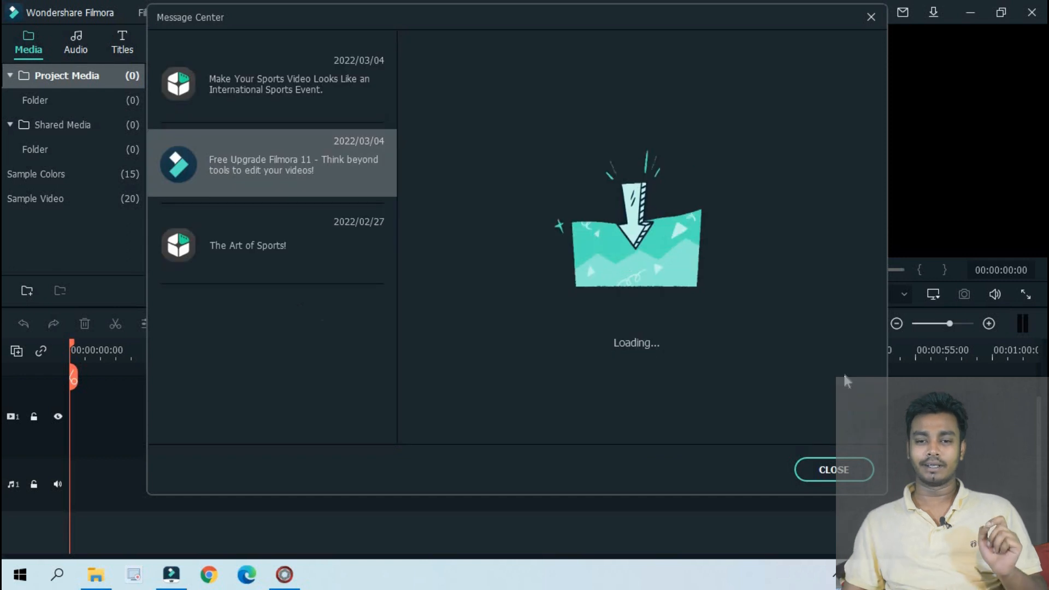
Dismiss the Message Center and import the DSC_0022 video from the Videos folder into the project media
left_click(834, 470)
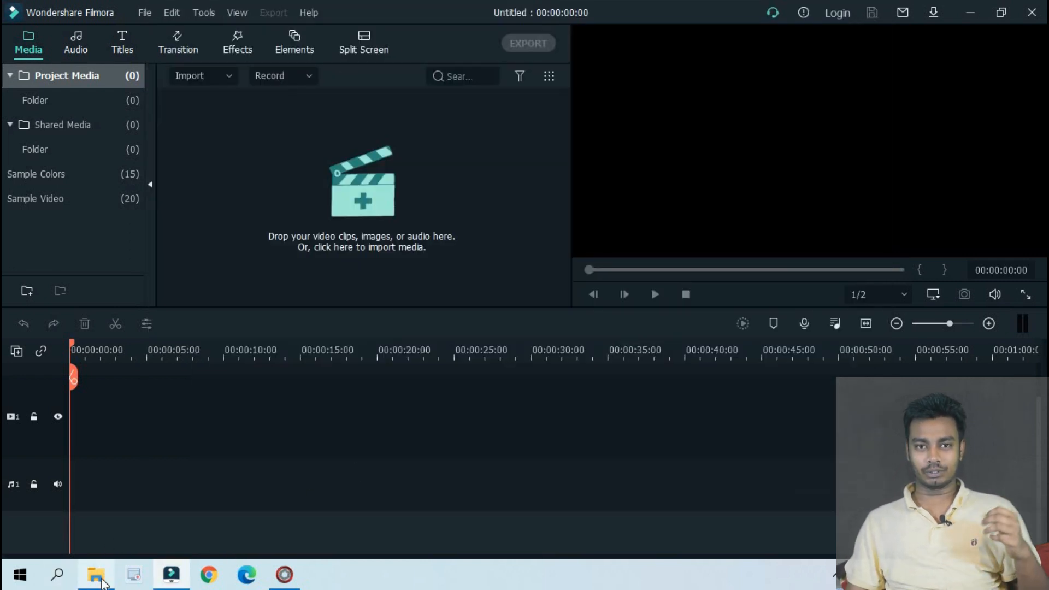
mouse_move(102, 582)
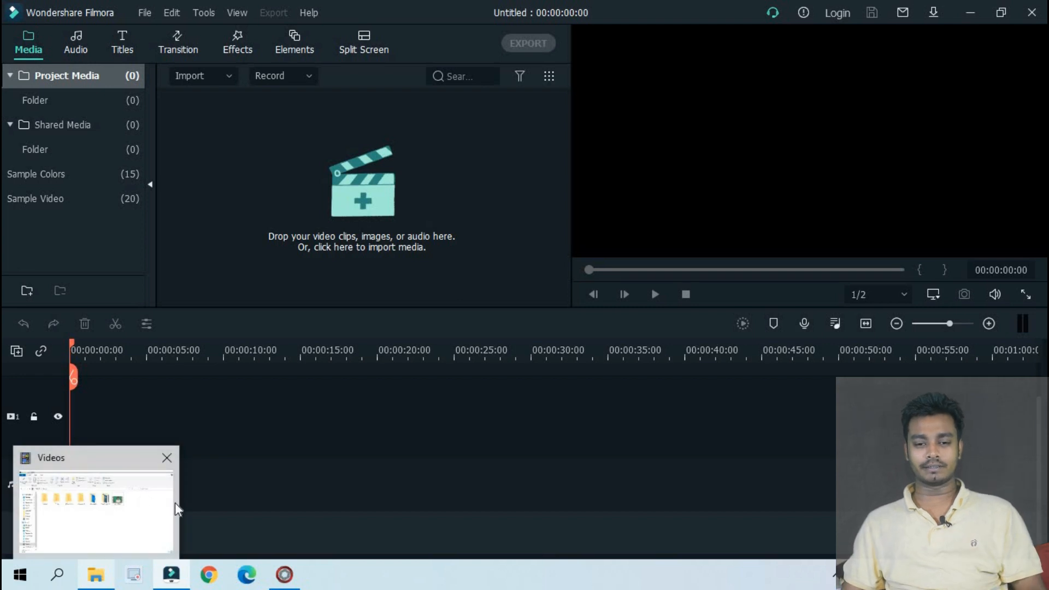
left_click(148, 501)
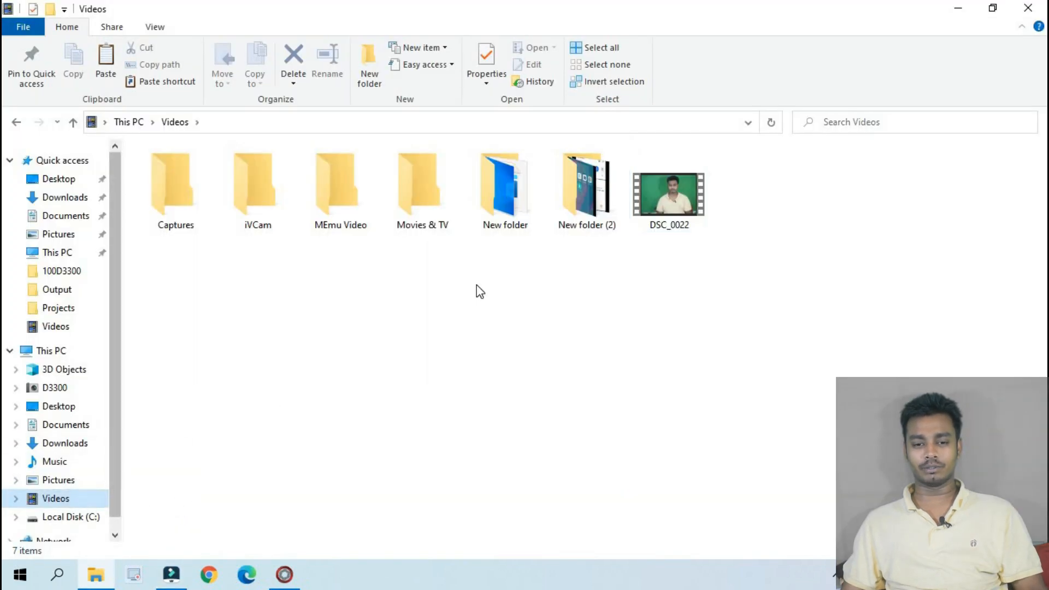
left_click_drag(662, 189, 310, 225)
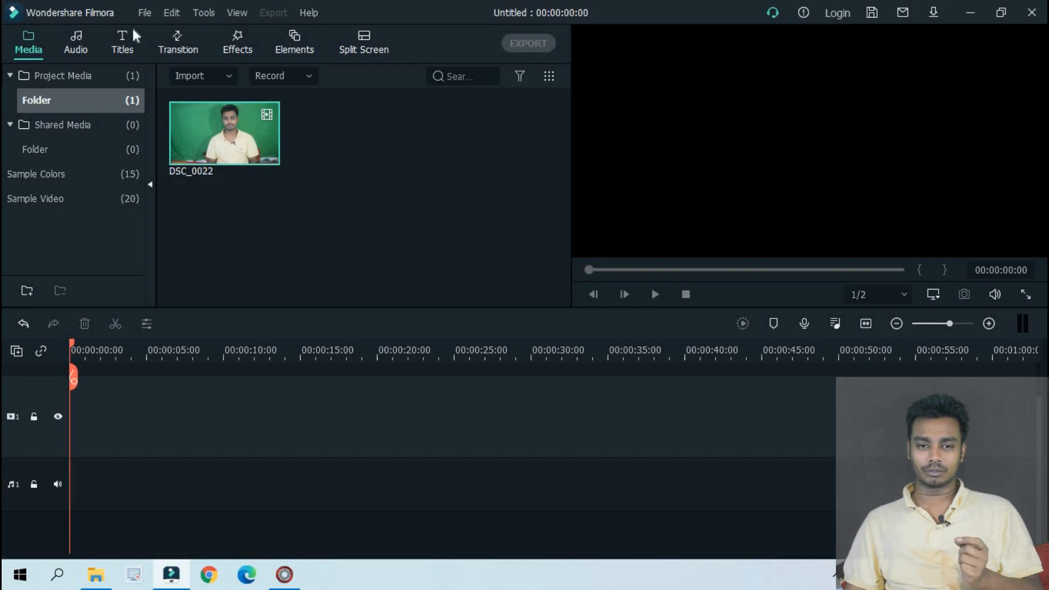
Place DSC_0022 at the start of the timeline, matching the project to 1920 x 1080 24fps, and preview its opening seconds
left_click(145, 13)
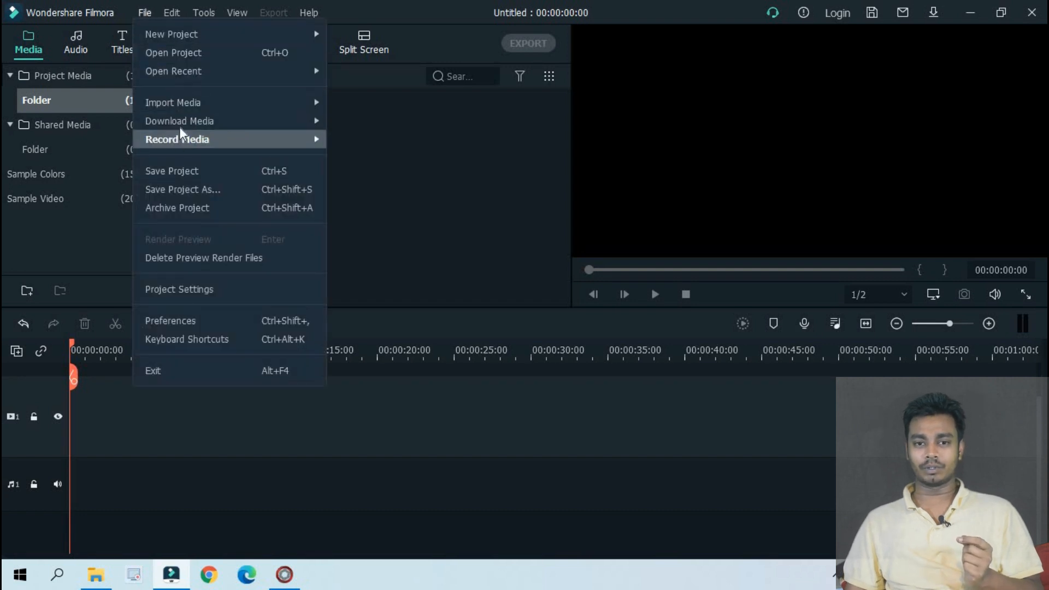
left_click_drag(228, 141, 229, 187)
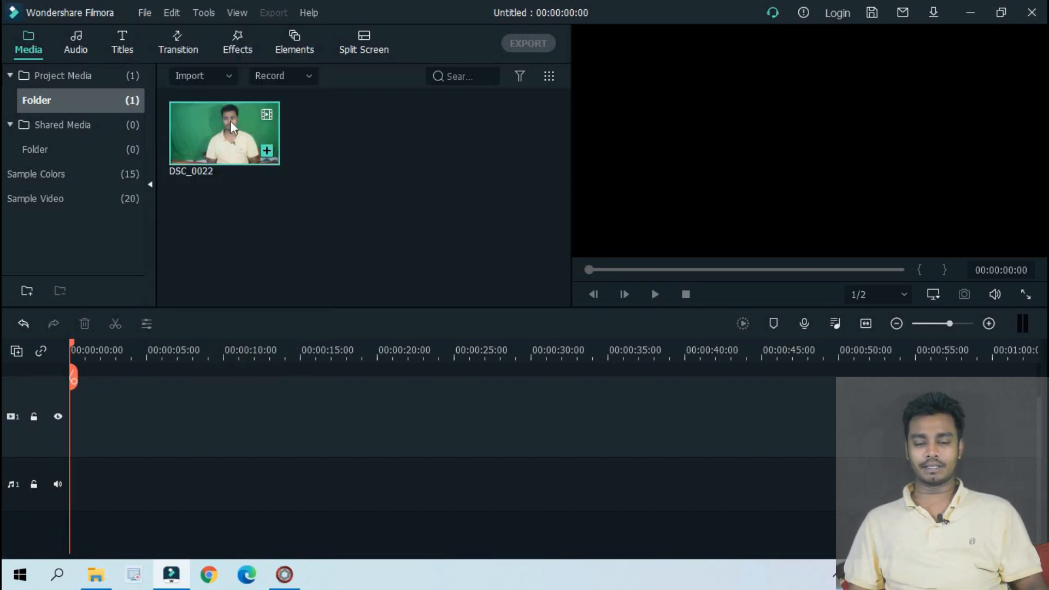
left_click_drag(213, 120, 68, 438)
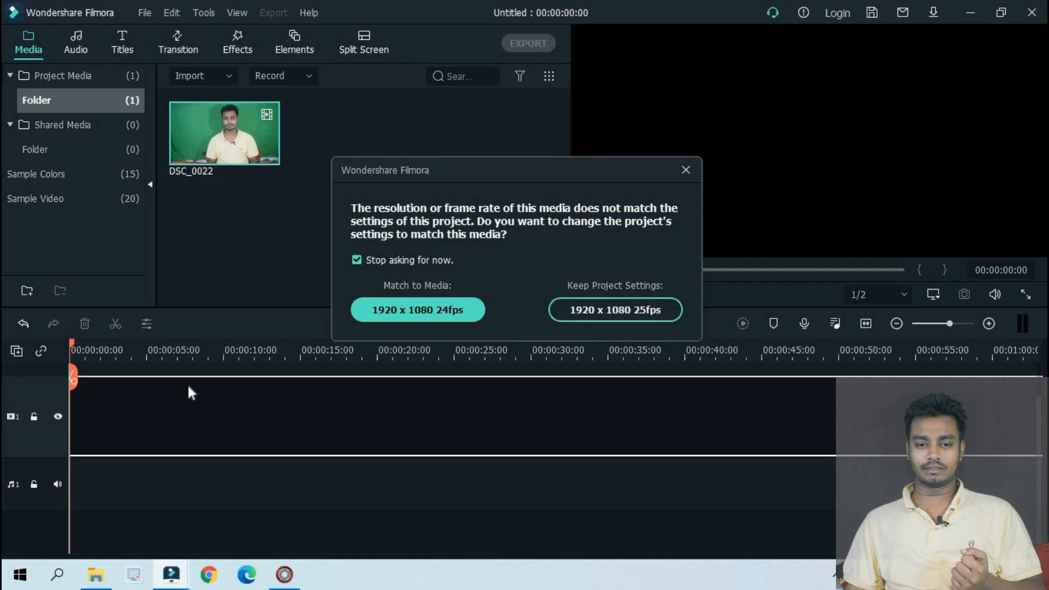
left_click(391, 307)
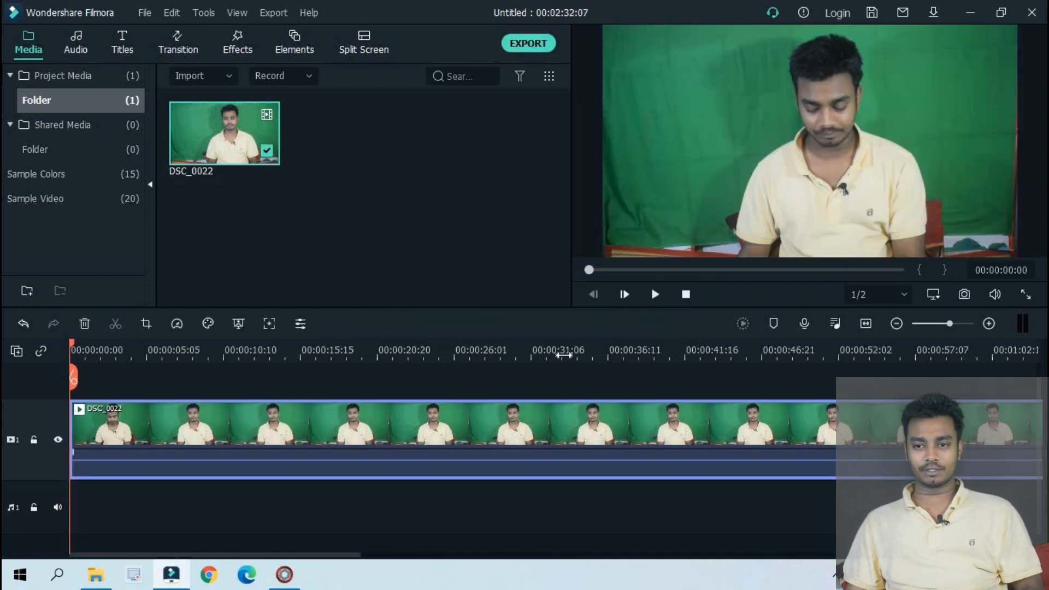
left_click(650, 293)
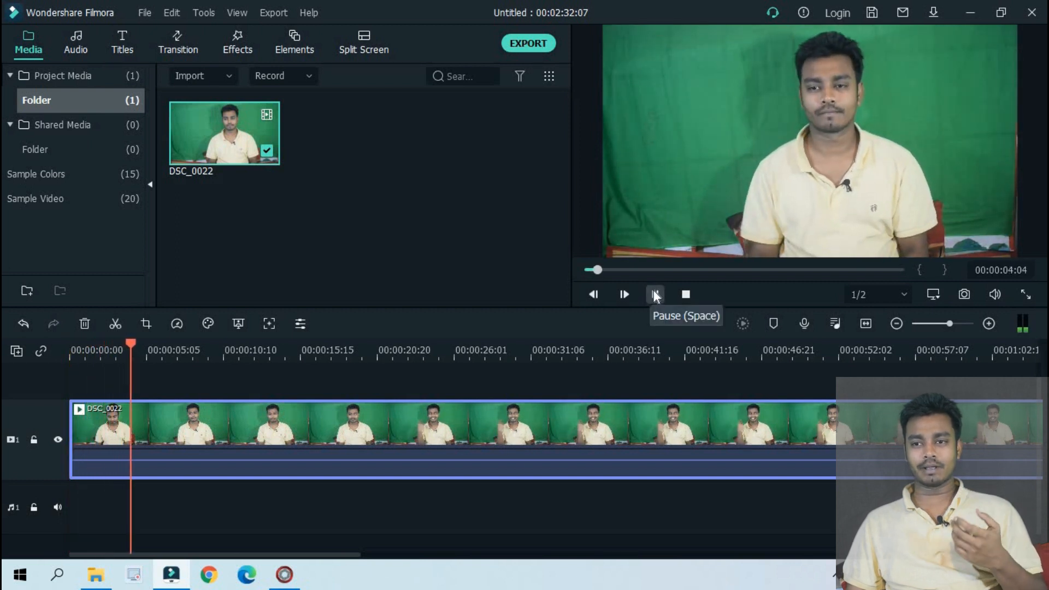
left_click(653, 289)
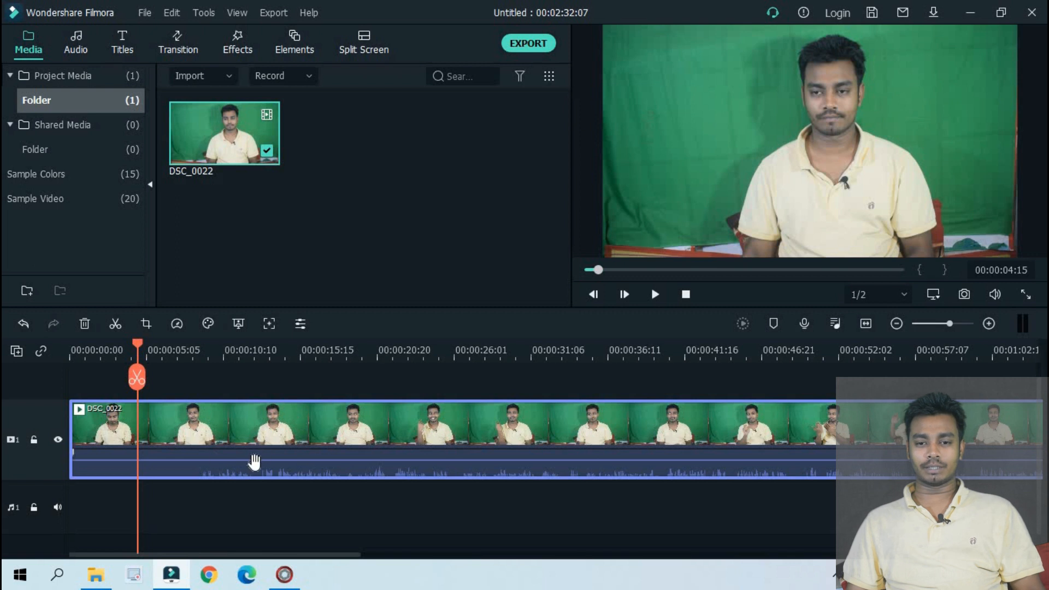
Open the settings of the DSC_0022 clip and look through its Video, Audio, Color and Animation options
double_click(337, 423)
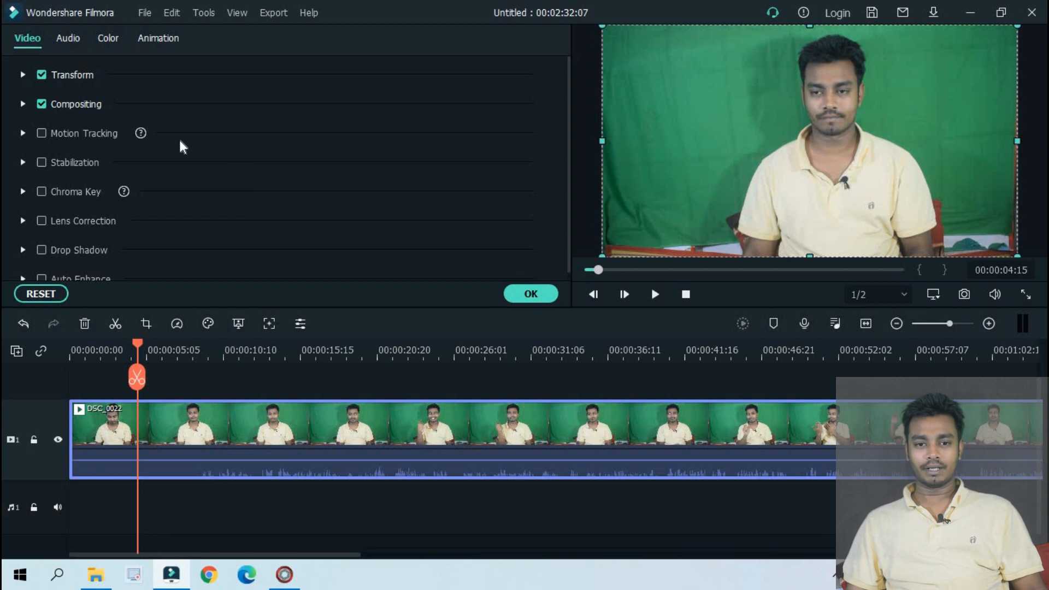
scroll(98, 161, "down", 1)
scroll(41, 156, "up", 1)
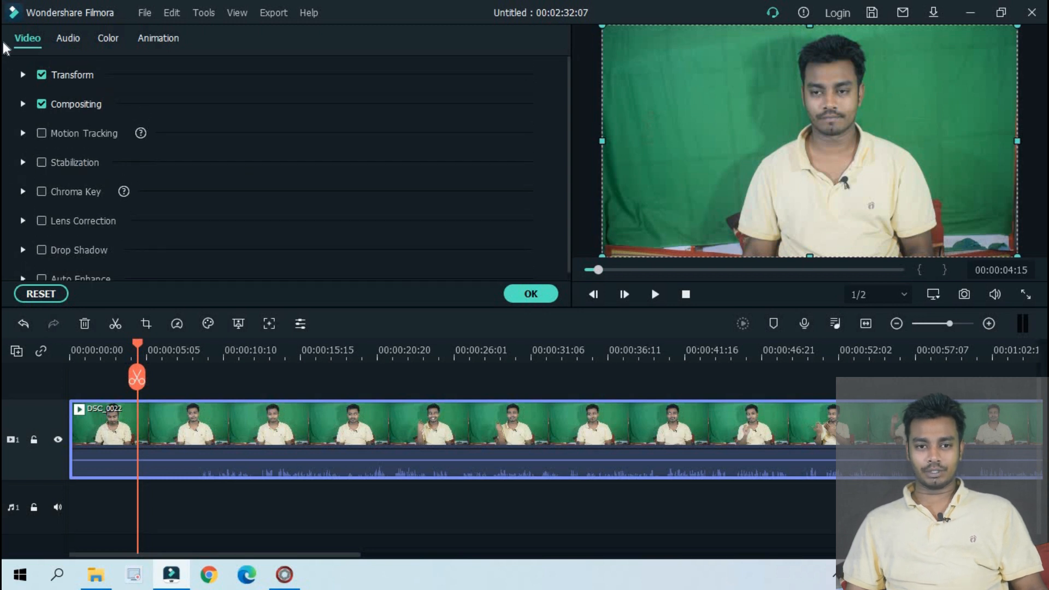
left_click(68, 39)
left_click(107, 38)
left_click(156, 39)
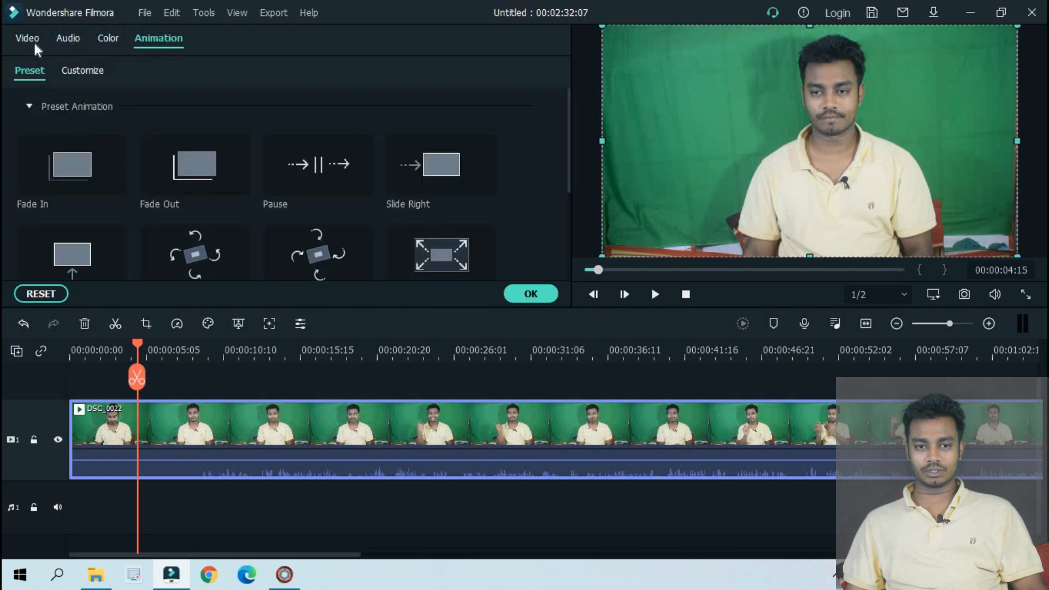
left_click(30, 42)
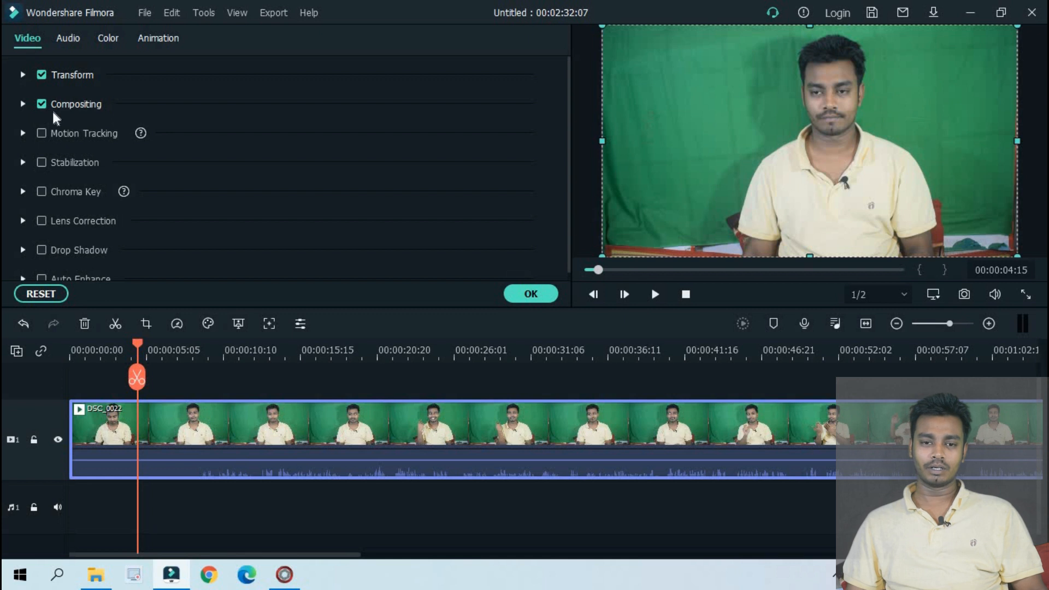
Enable Chroma Key with the green key color on the DSC_0022 clip and accept the settings
left_click(41, 192)
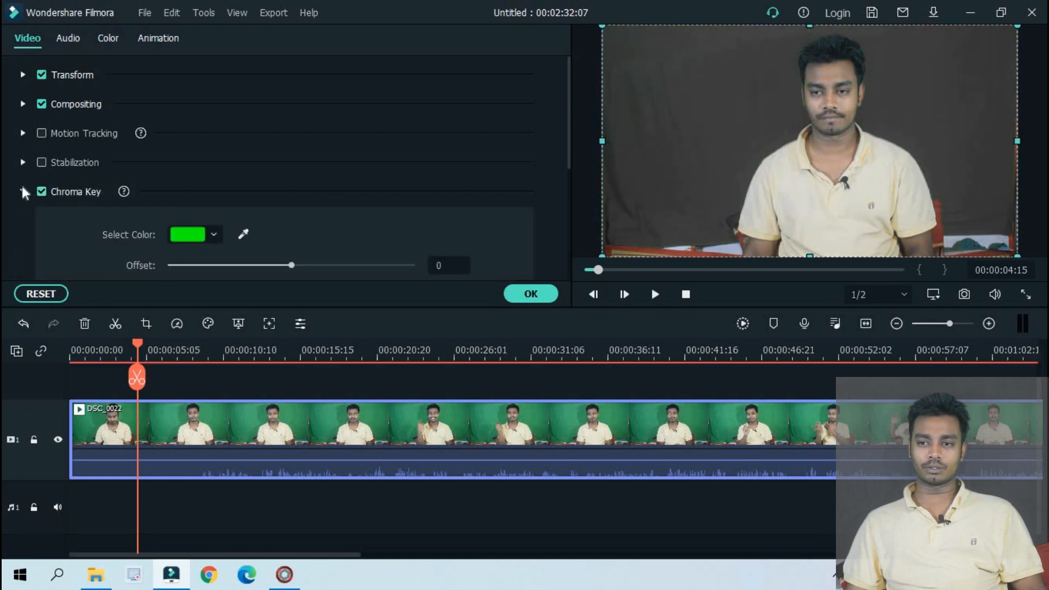
left_click(23, 192)
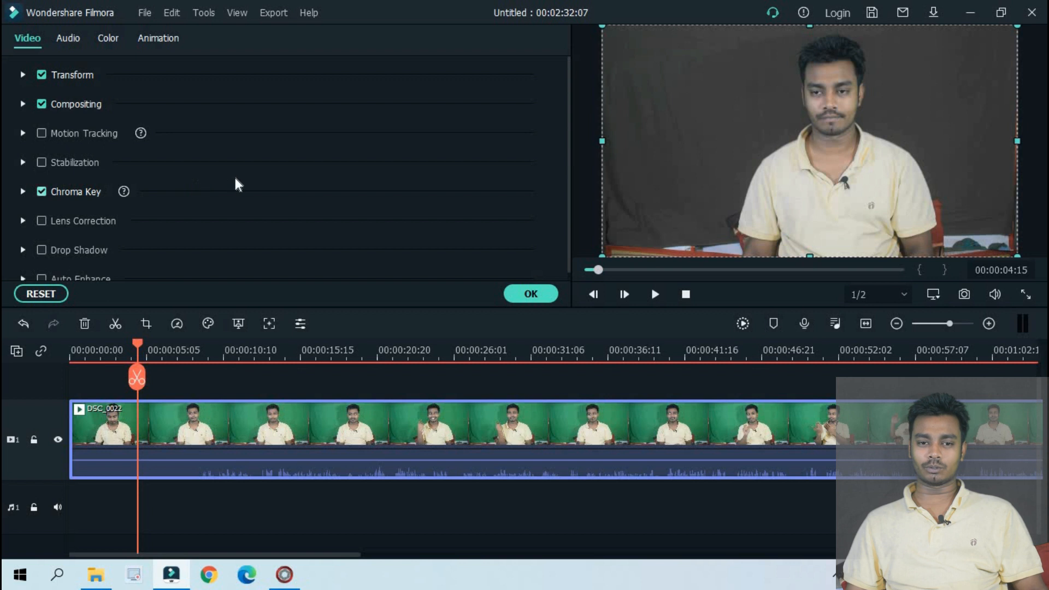
left_click(23, 193)
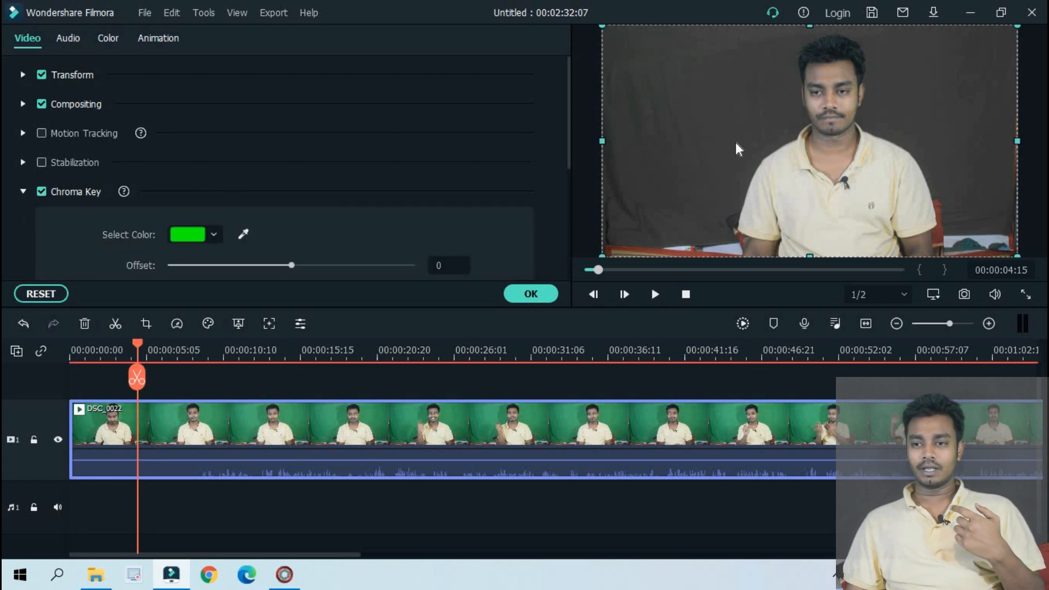
scroll(414, 172, "down", 2)
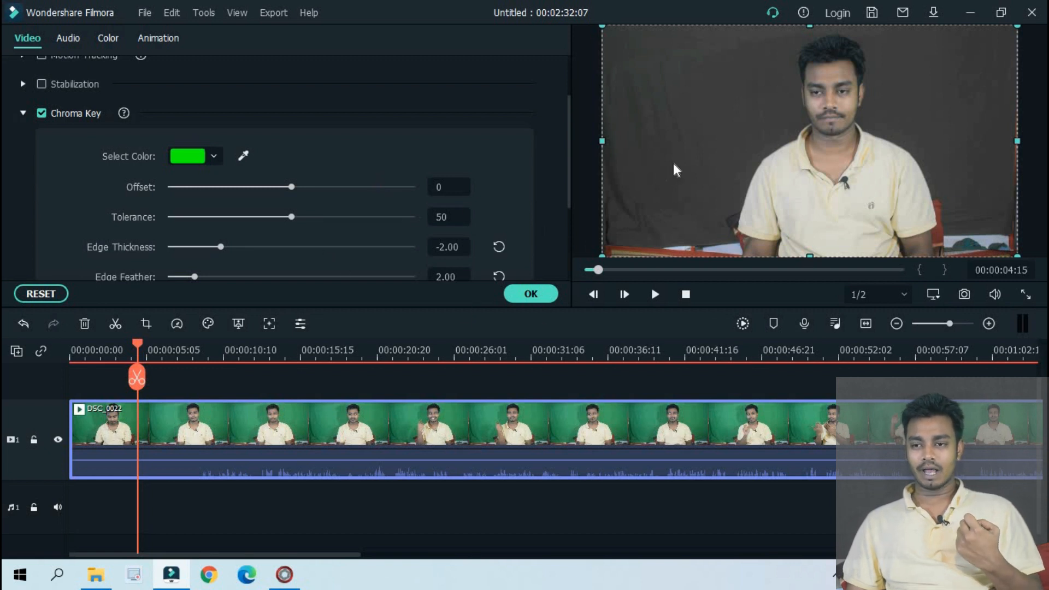
left_click(524, 292)
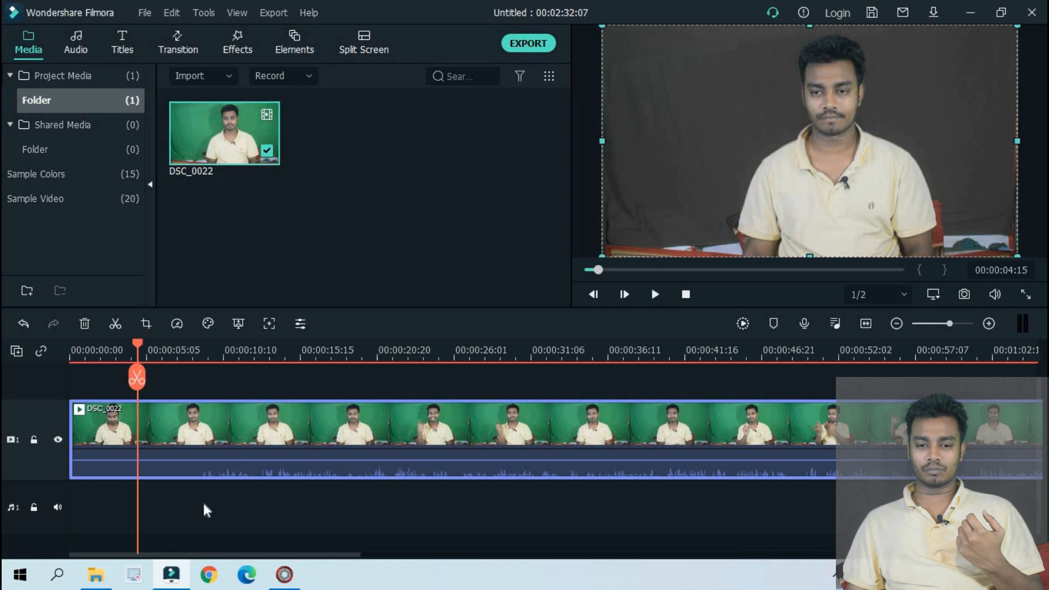
Import the living-room background image from the Downloads folder into the project media
left_click(96, 574)
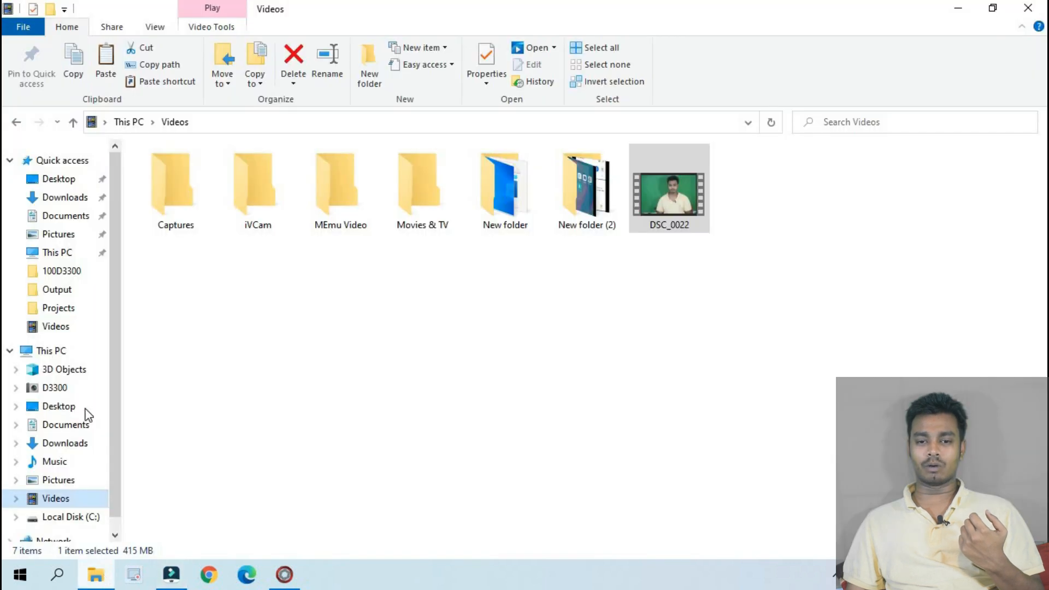
left_click(68, 409)
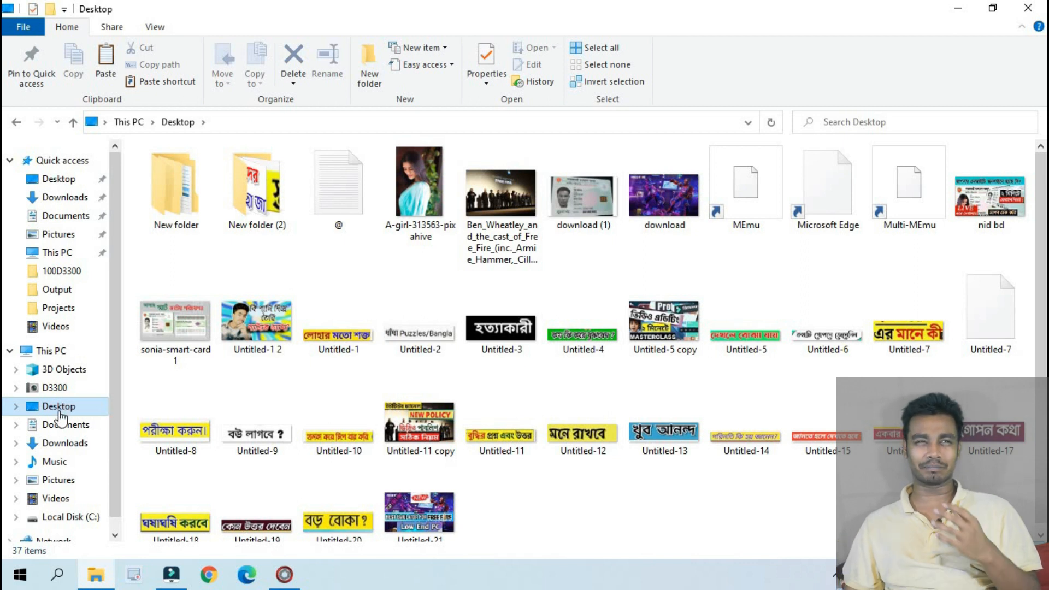
left_click(63, 424)
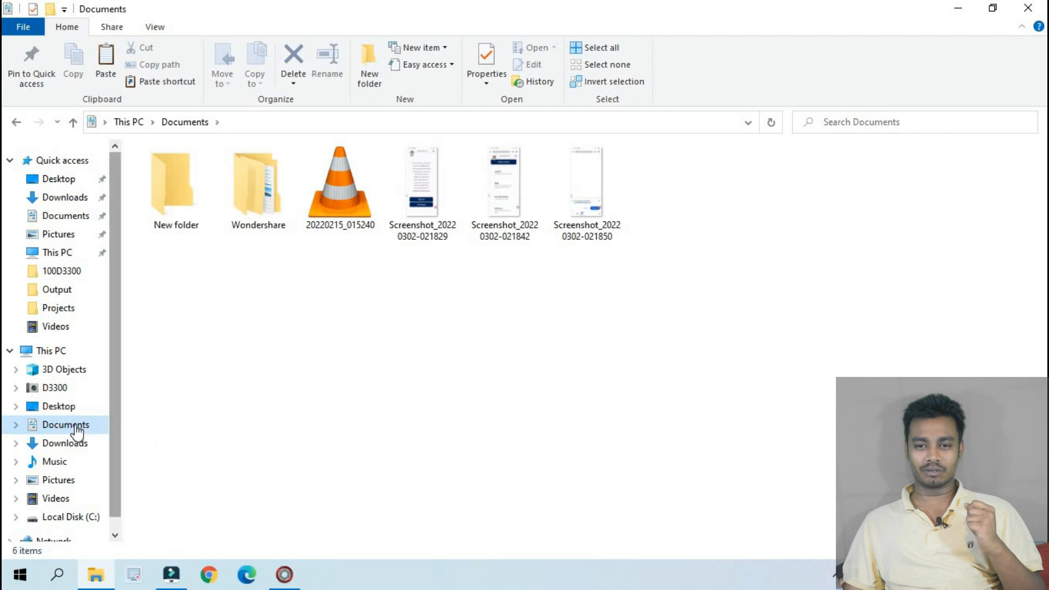
left_click(65, 443)
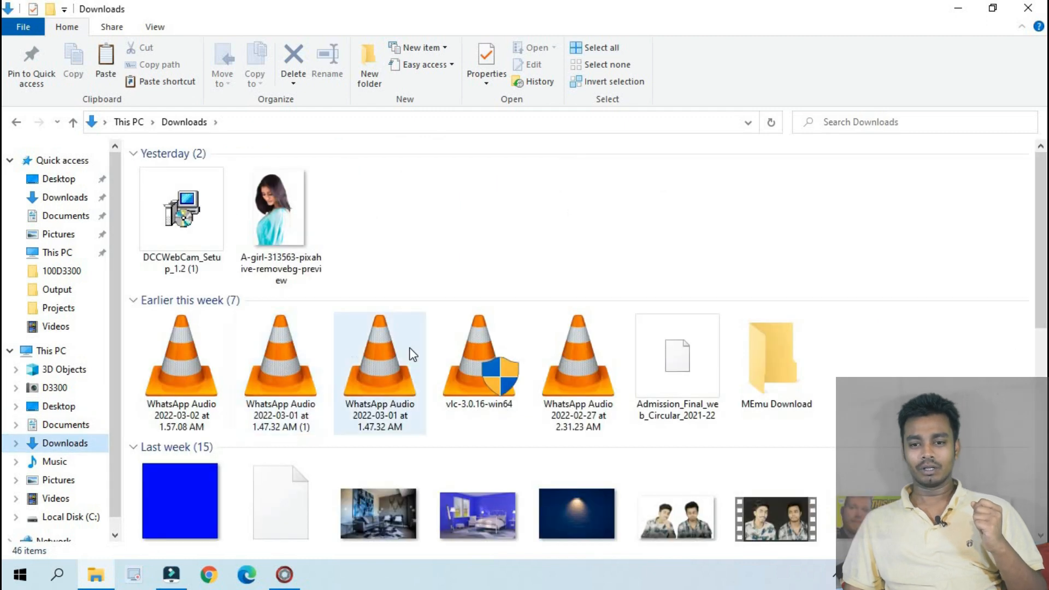
scroll(422, 360, "down", 3)
left_click_drag(386, 343, 328, 228)
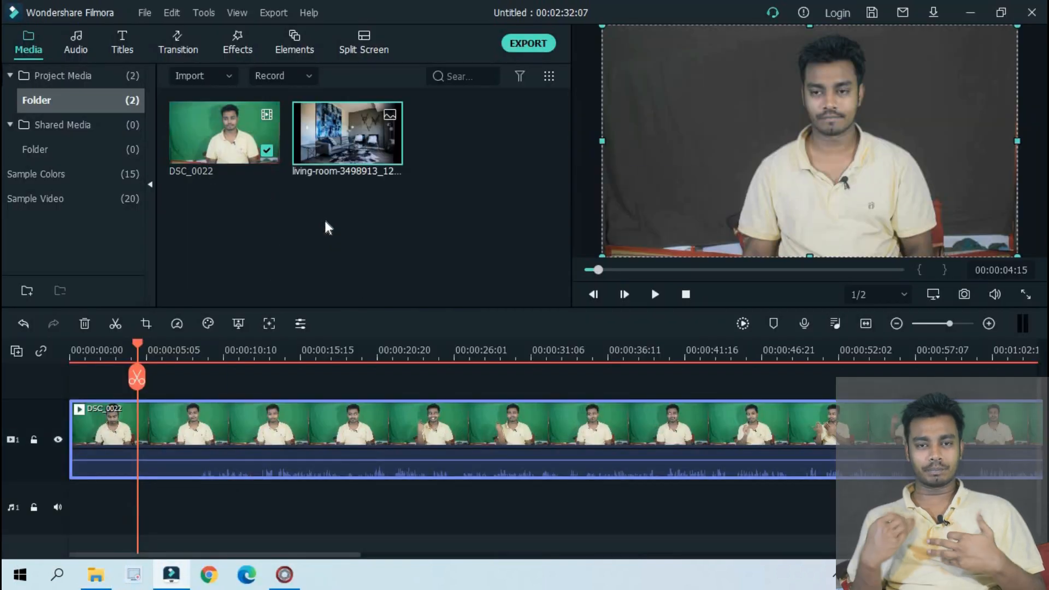
Place the living-room image at the start of the timeline and move DSC_0022 onto the track above it
scroll(330, 410, "up", 1)
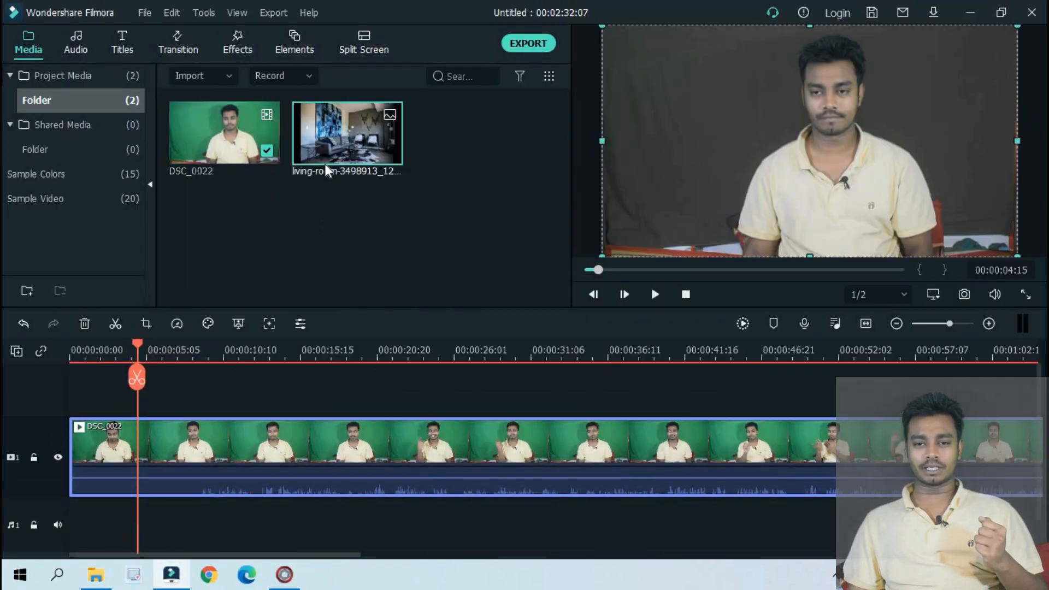
left_click_drag(333, 164, 84, 398)
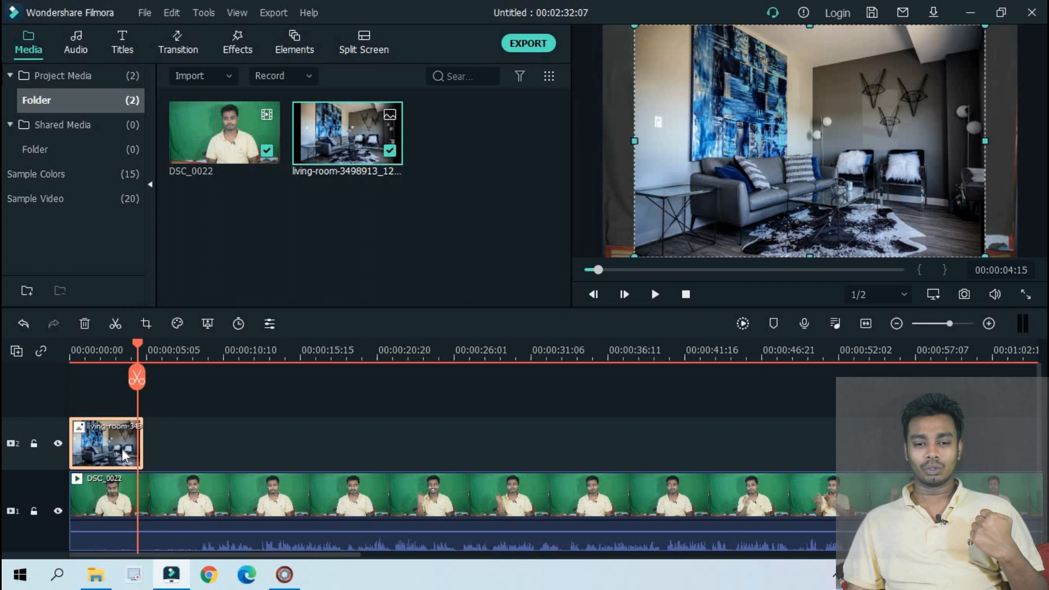
scroll(115, 463, "down", 1)
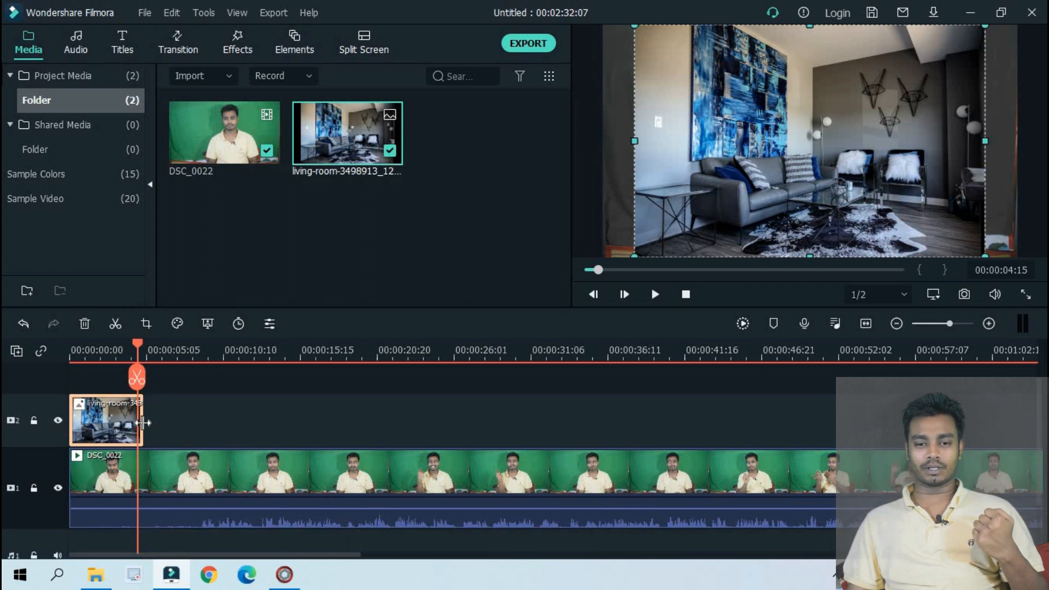
left_click_drag(141, 480, 145, 413)
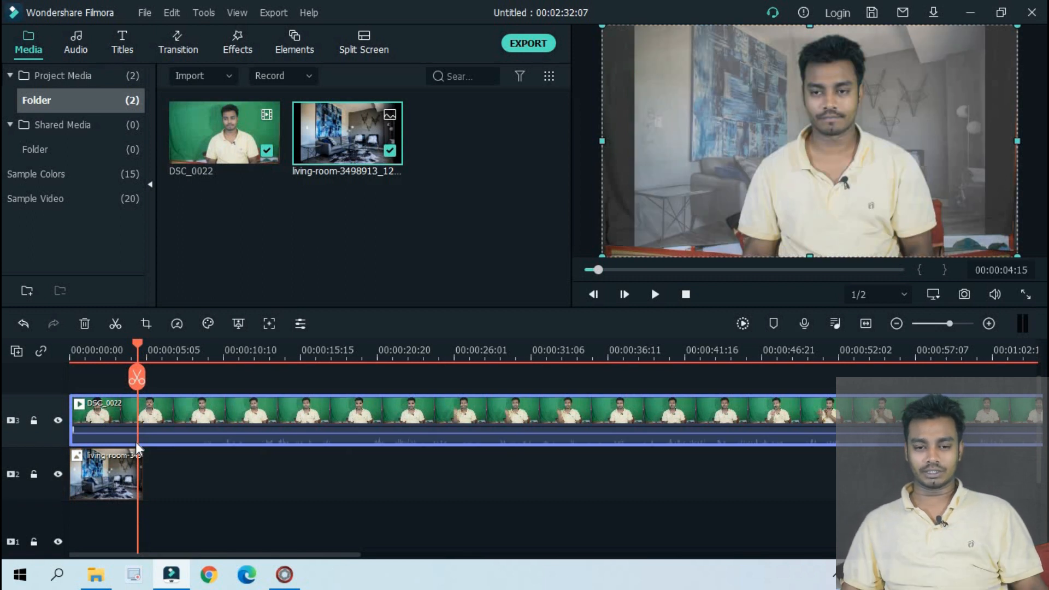
Move the living-room image above DSC_0022, and return DSC_0022 to the track above the image
scroll(116, 488, "up", 1)
left_click_drag(107, 500, 112, 404)
left_click(120, 494)
left_click_drag(120, 494, 99, 394)
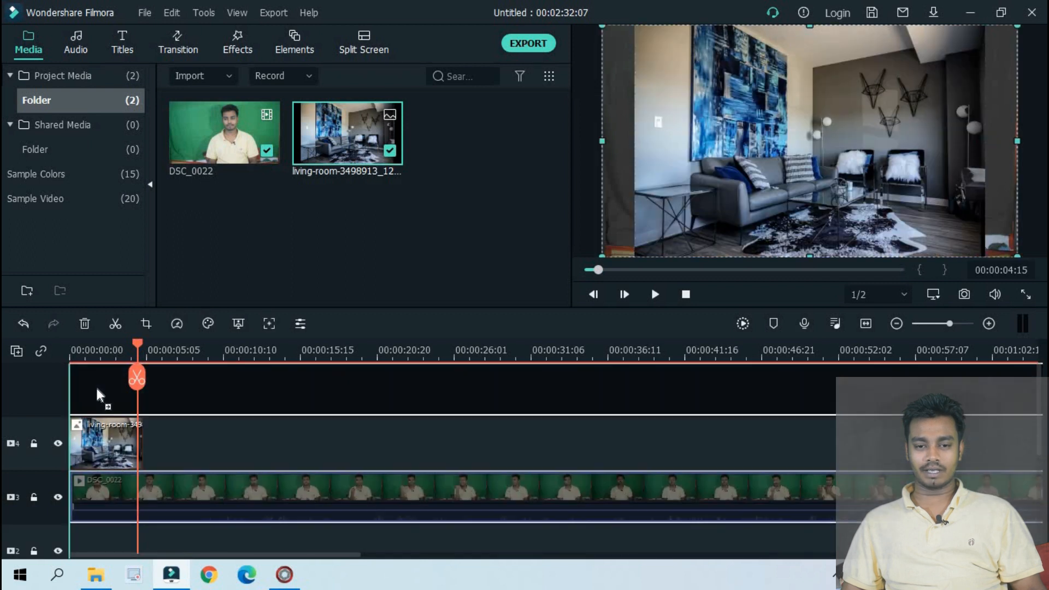
left_click_drag(108, 494, 105, 498)
left_click(115, 511)
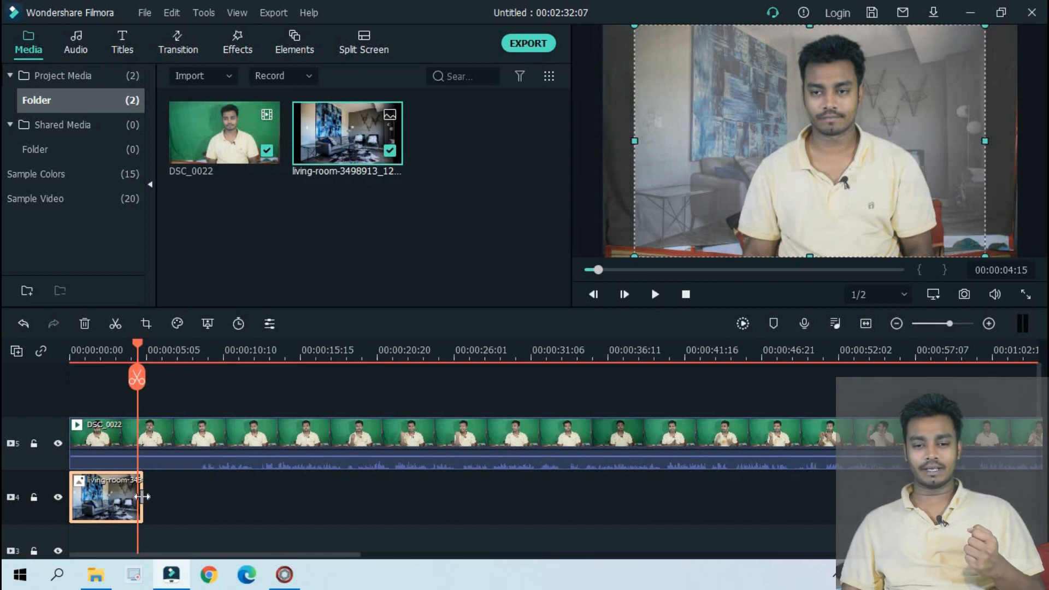
Extend the living-room image to a duration of 00:02:32:07, ending level with the DSC_0022 clip
left_click_drag(142, 496, 866, 496)
left_click_drag(602, 353, 155, 367)
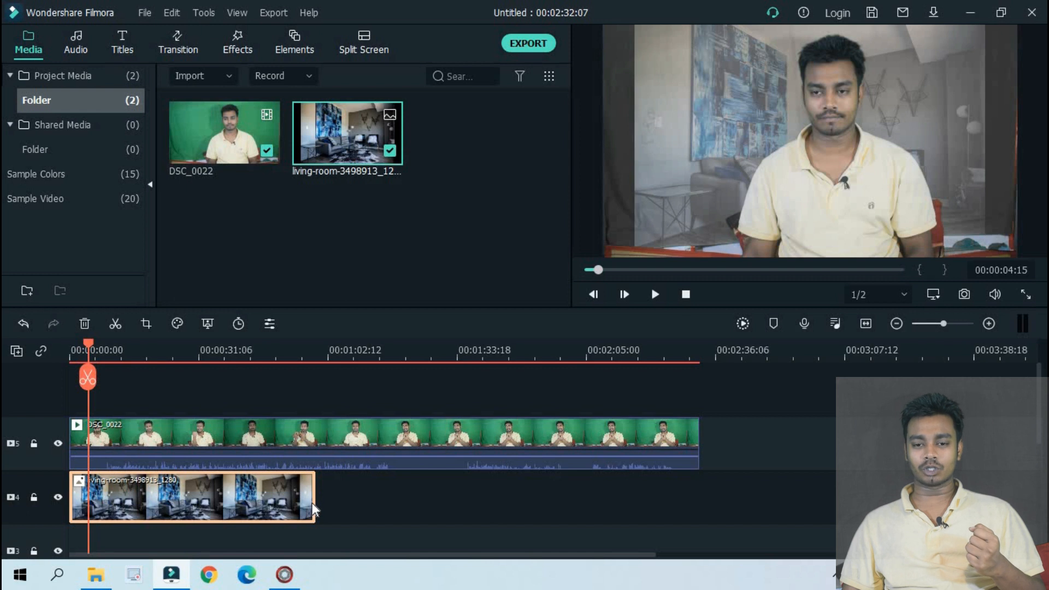
left_click_drag(315, 507, 706, 486)
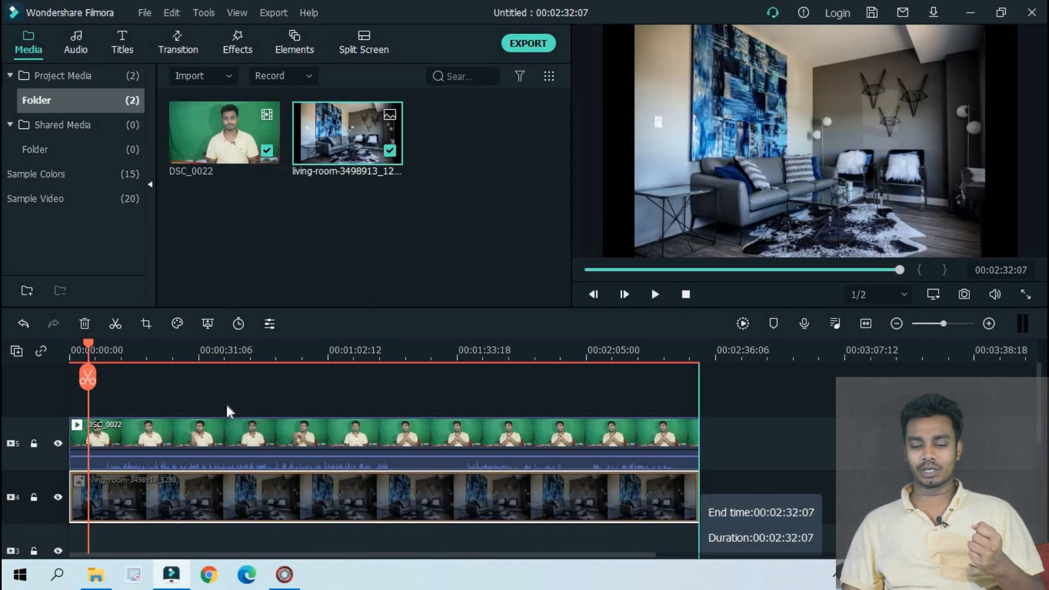
Play the composite of DSC_0022 over the living-room background from the start for about six seconds
left_click_drag(88, 377, 3, 378)
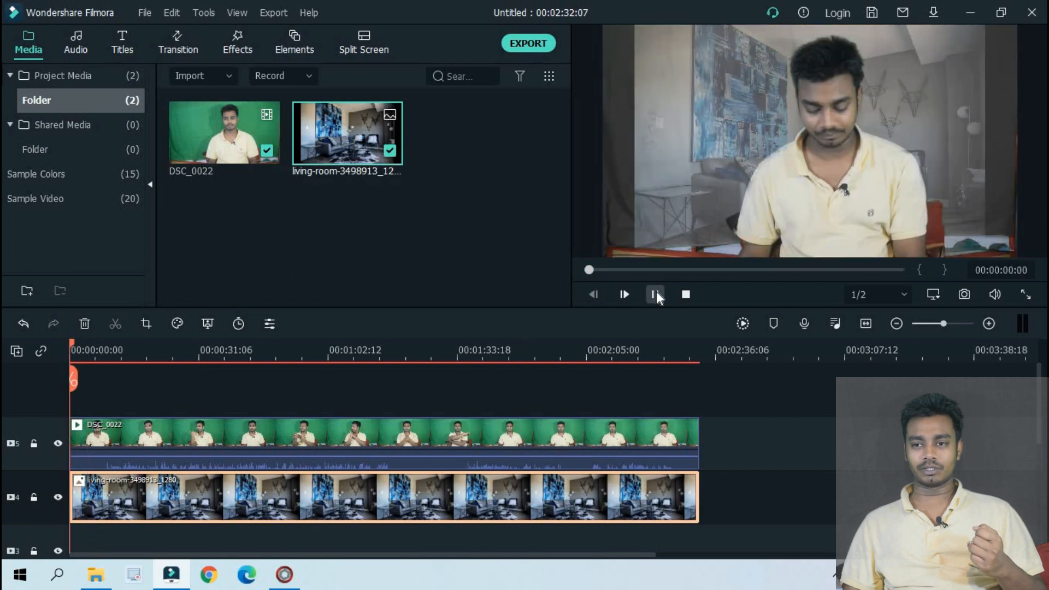
left_click(655, 294)
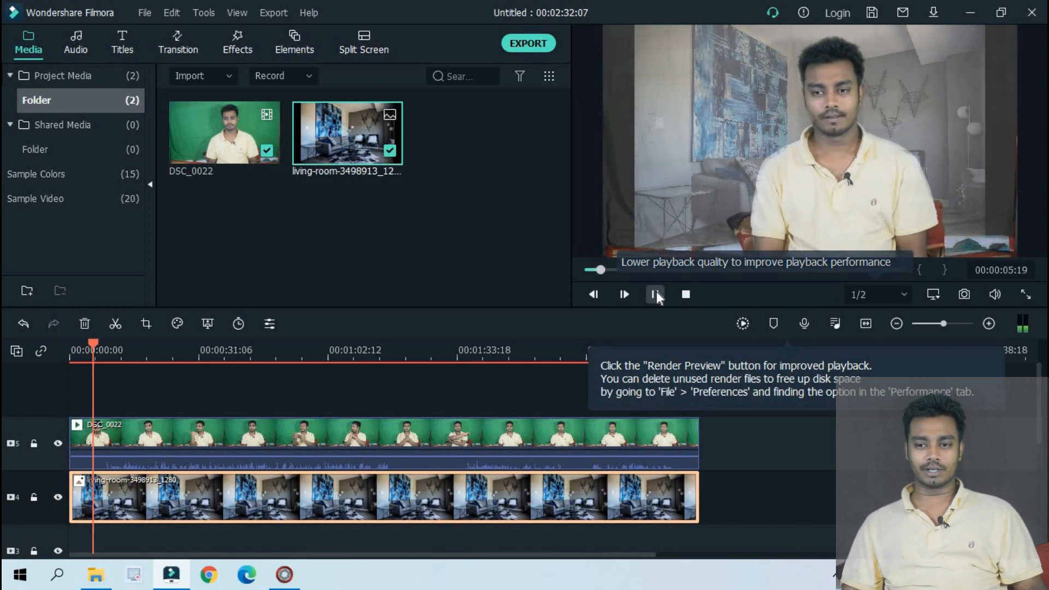
left_click(656, 292)
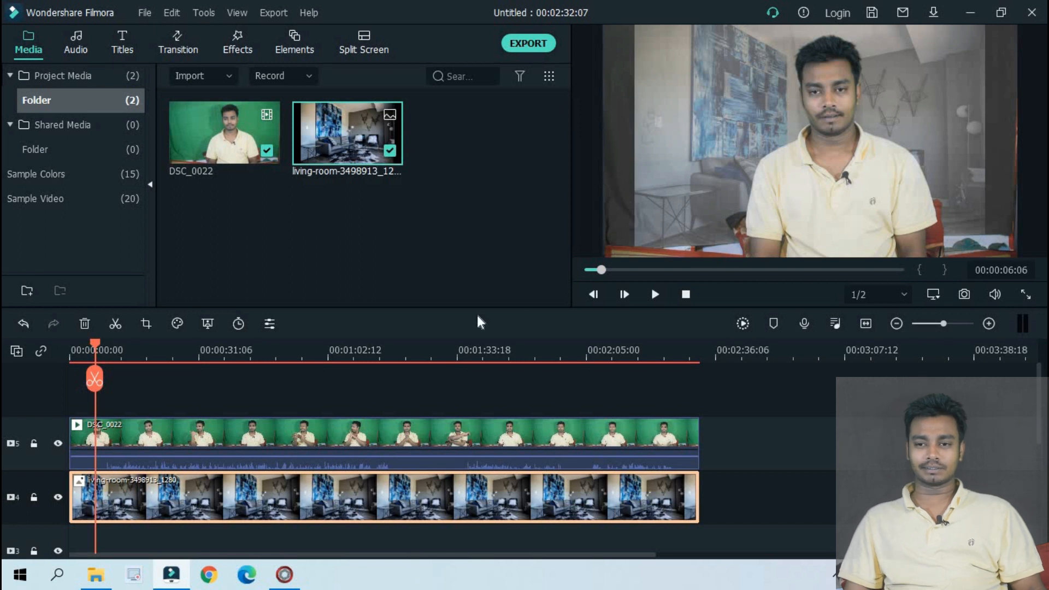
Crop the living-room image to a 16:9 ratio at 1280 x 720, keeping the lower part of the picture
double_click(392, 491)
left_click(526, 293)
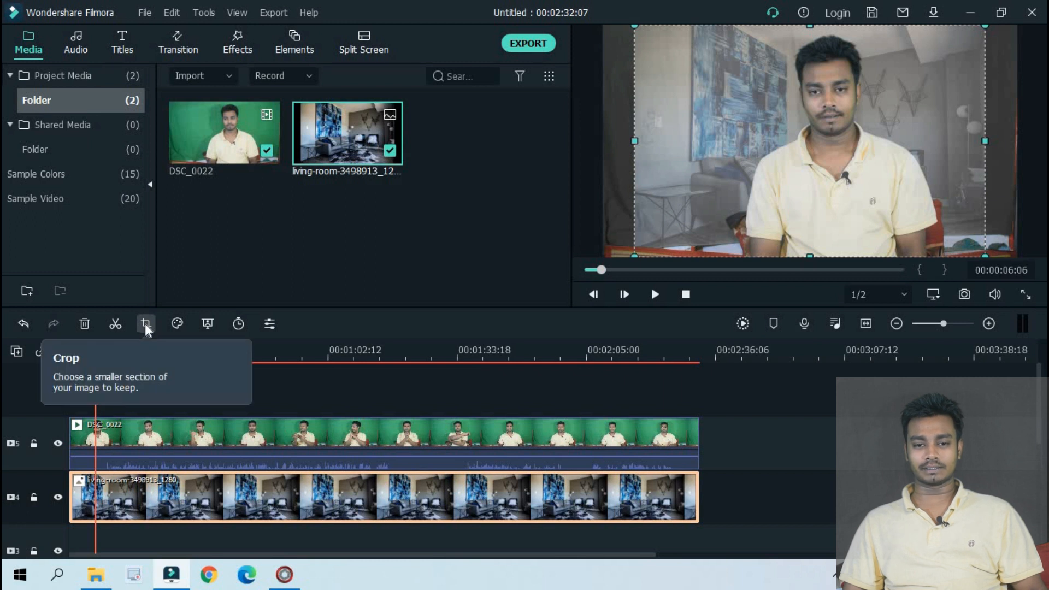
left_click(145, 323)
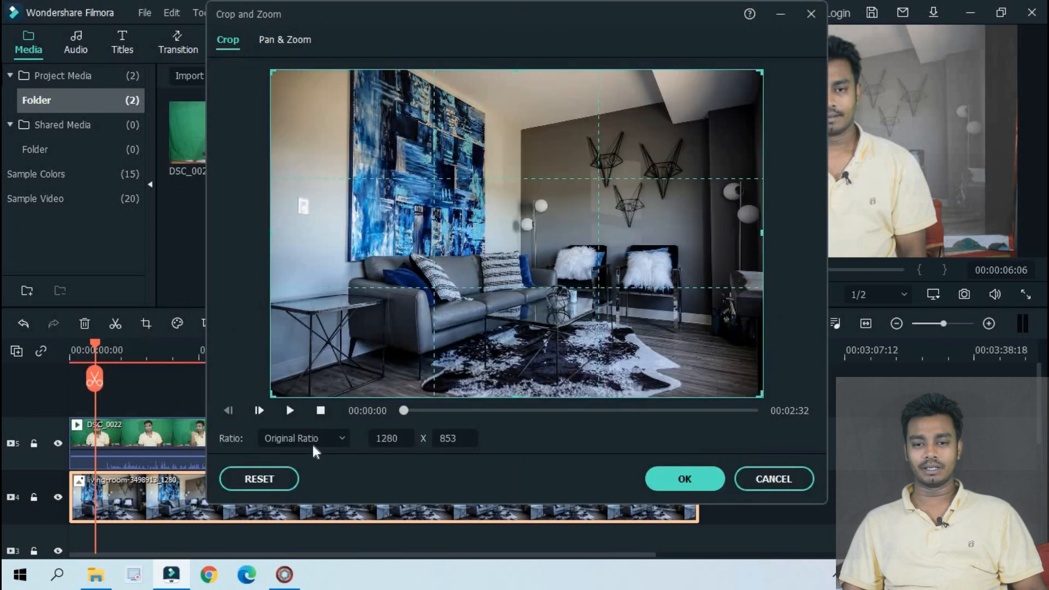
left_click(315, 442)
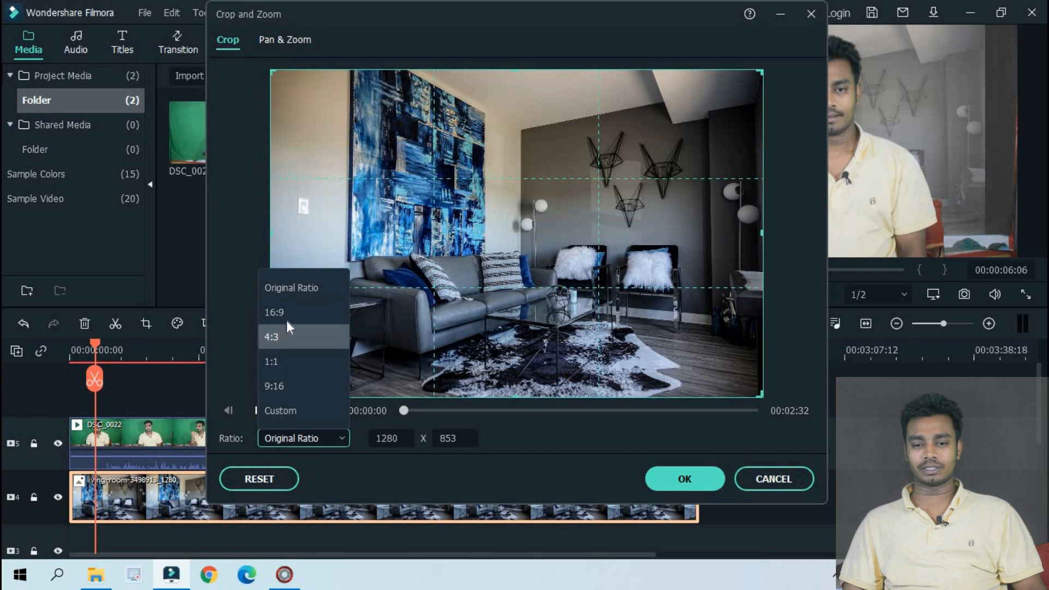
left_click(286, 323)
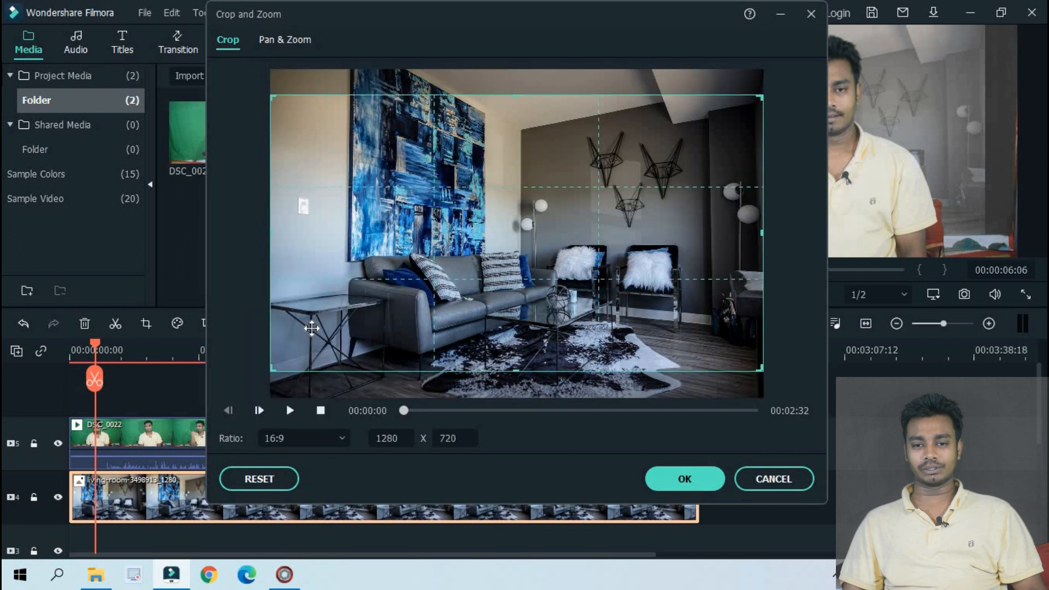
left_click_drag(461, 303, 461, 339)
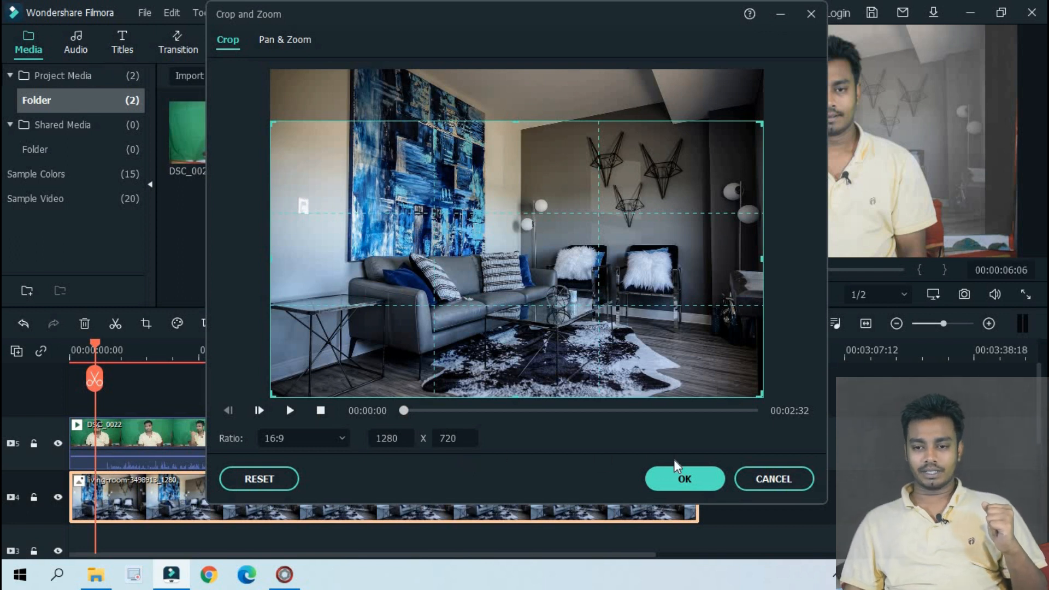
left_click(679, 474)
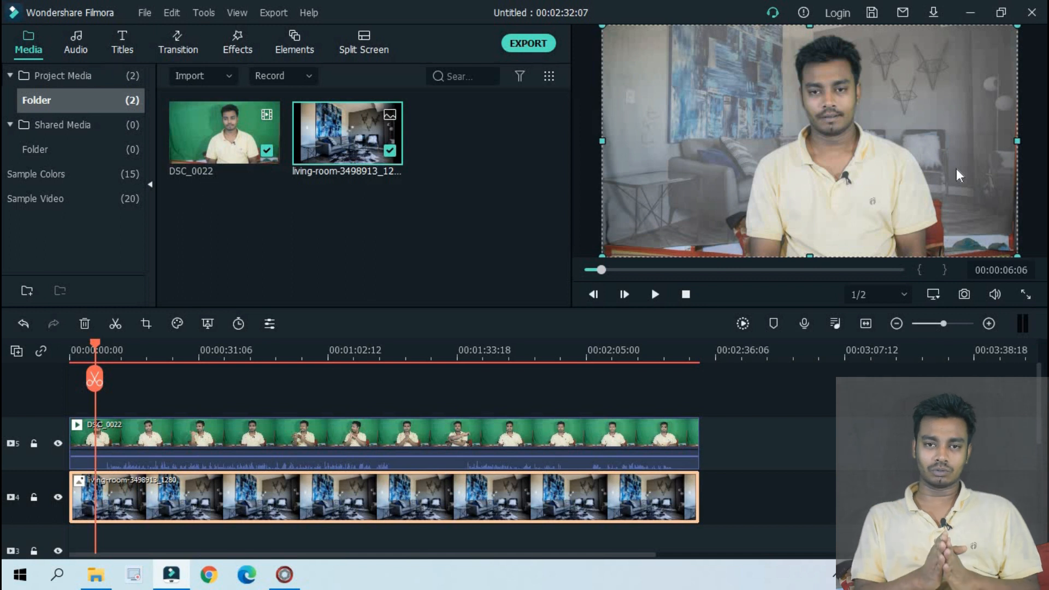
Set DSC_0022's Chroma Key colour to the green sampled from the backdrop beside the man's head, with offset 14 and tolerance 54
left_click(826, 126)
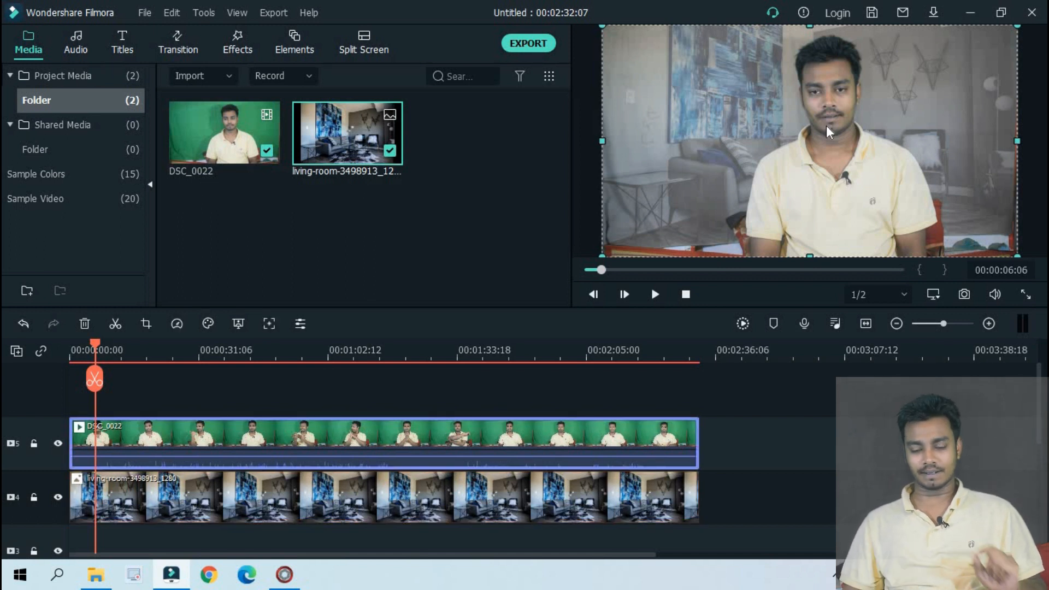
double_click(270, 433)
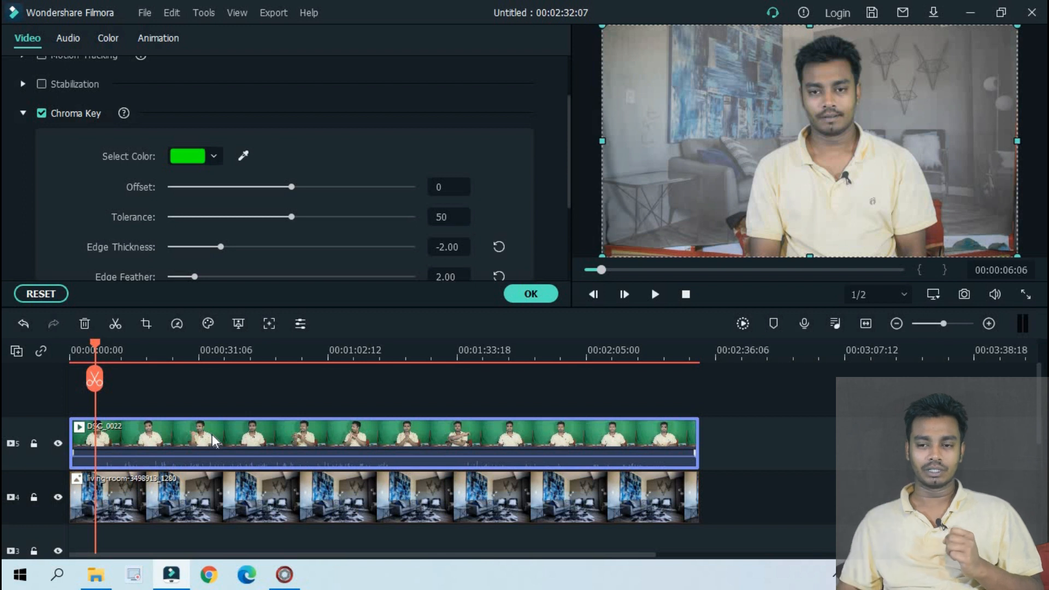
scroll(67, 195, "up", 2)
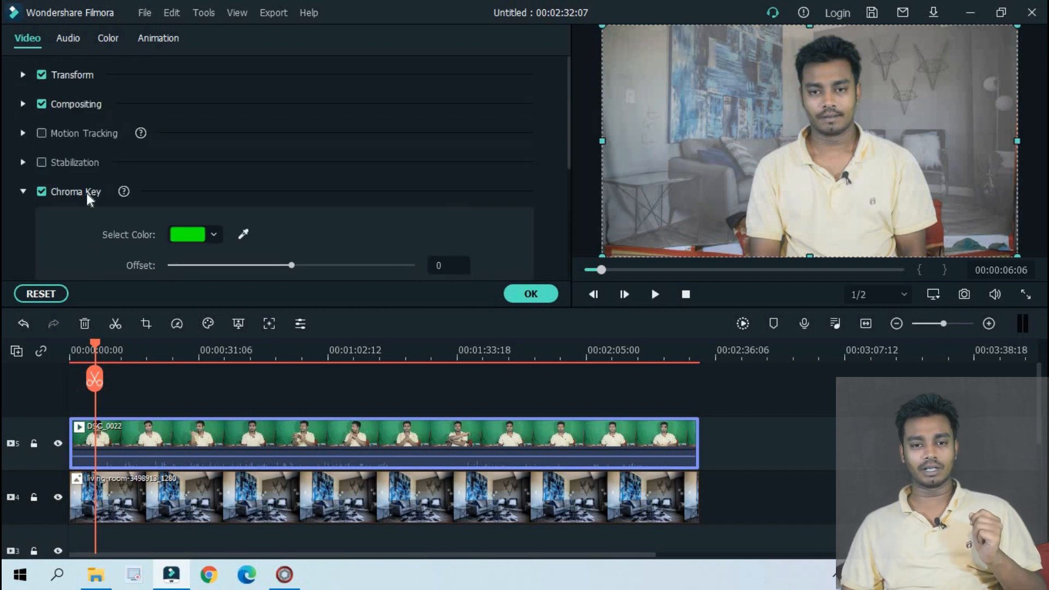
scroll(153, 204, "down", 2)
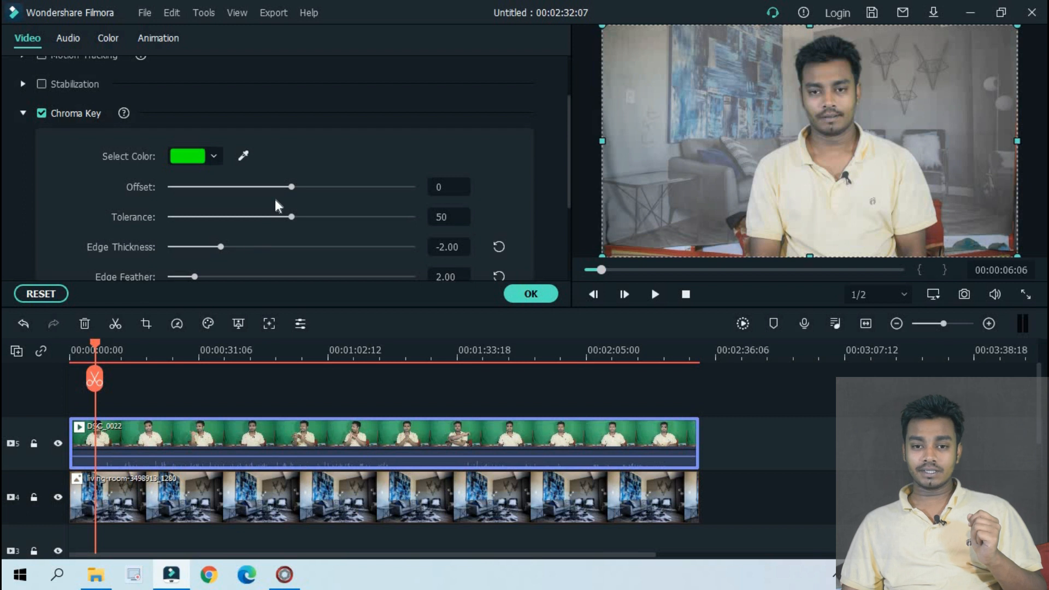
mouse_move(293, 188)
left_mouse_down()
mouse_move(312, 189)
mouse_move(293, 189)
left_mouse_up()
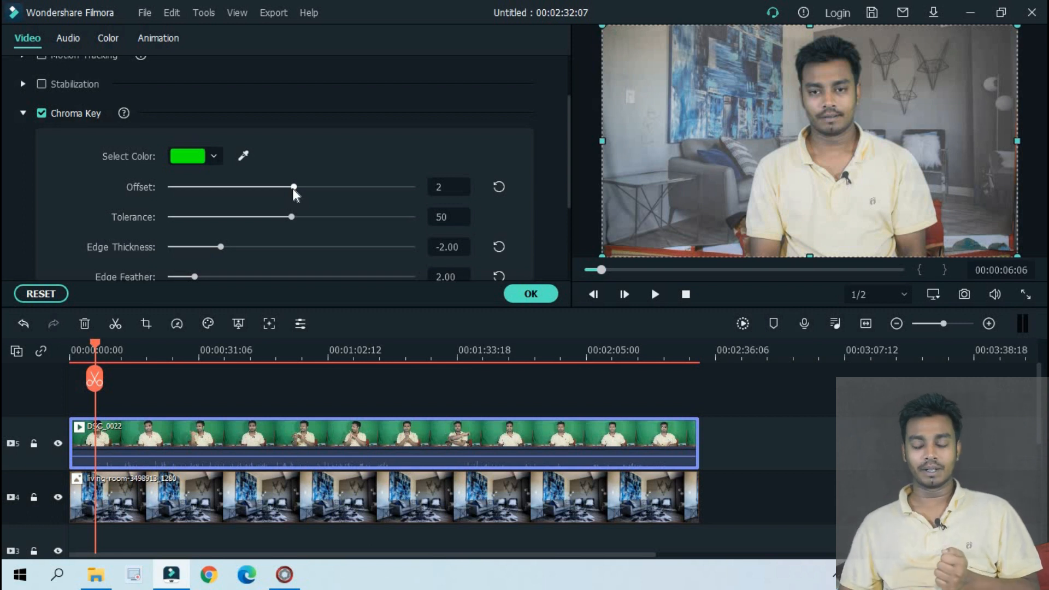
left_click(240, 155)
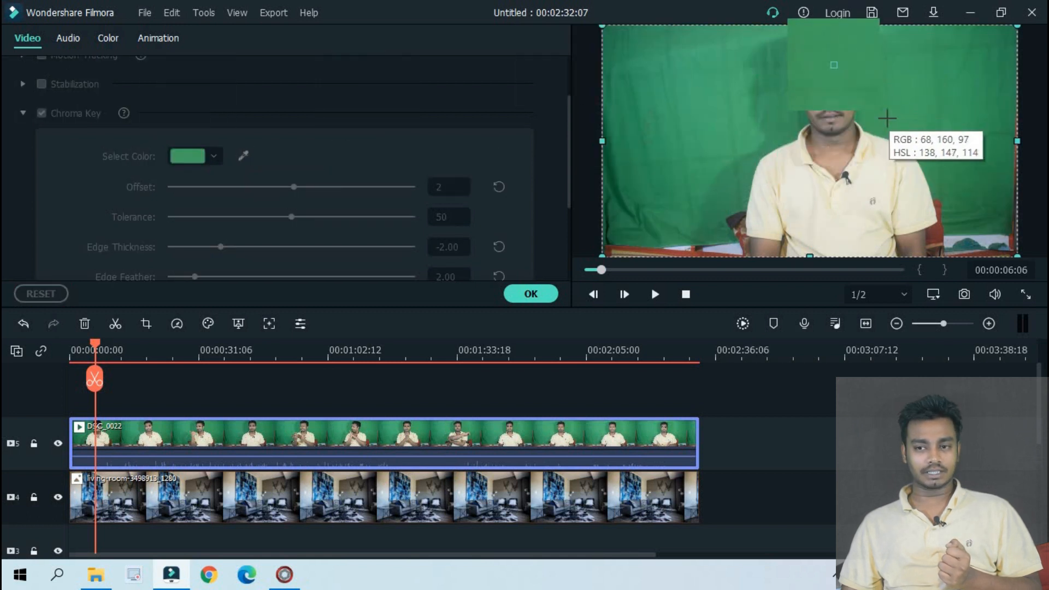
left_click(887, 117)
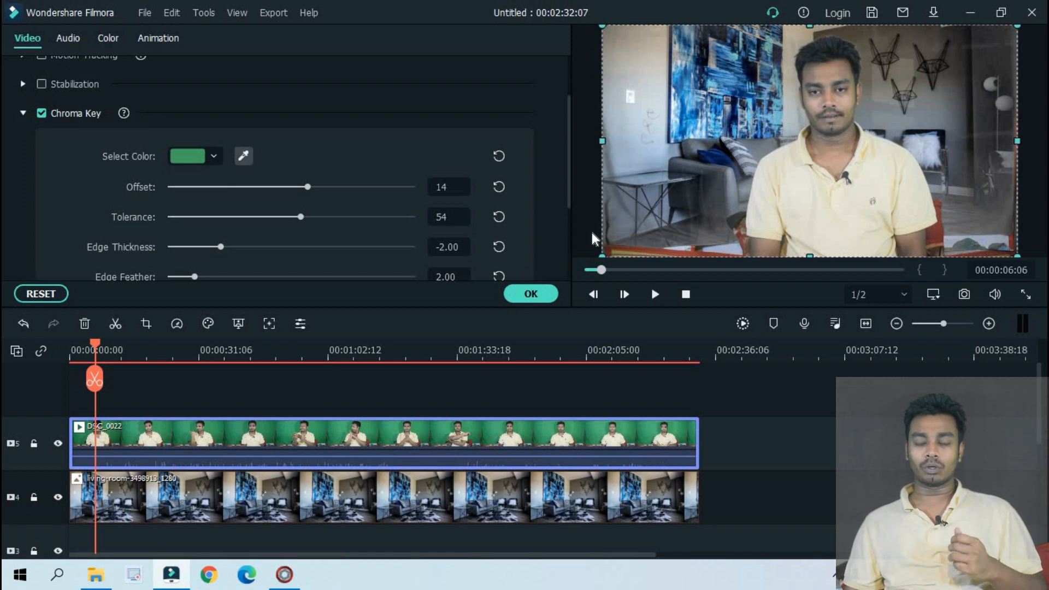
Key out the cream shirt in DSC_0022 with offset 16 and tolerance 55, and play the result from 00:01:13:10 for about five seconds
left_click(243, 157)
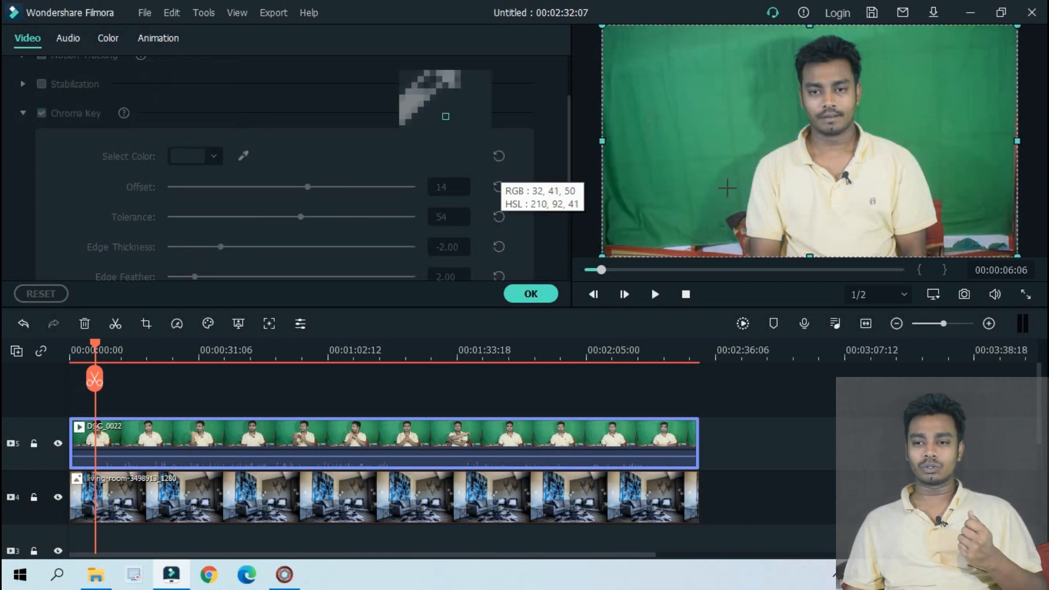
left_click(782, 205)
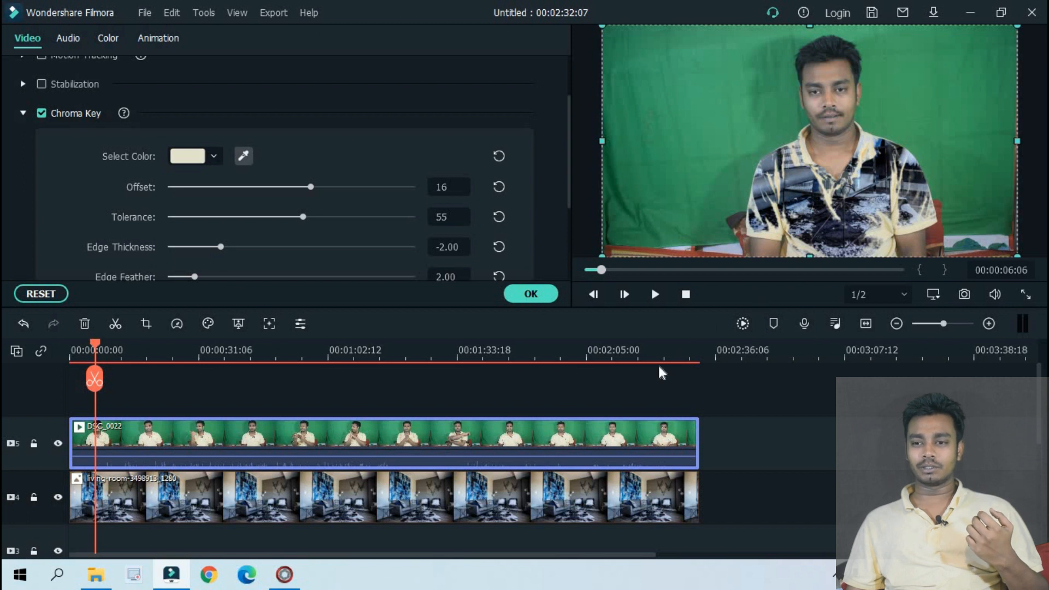
left_click(374, 354)
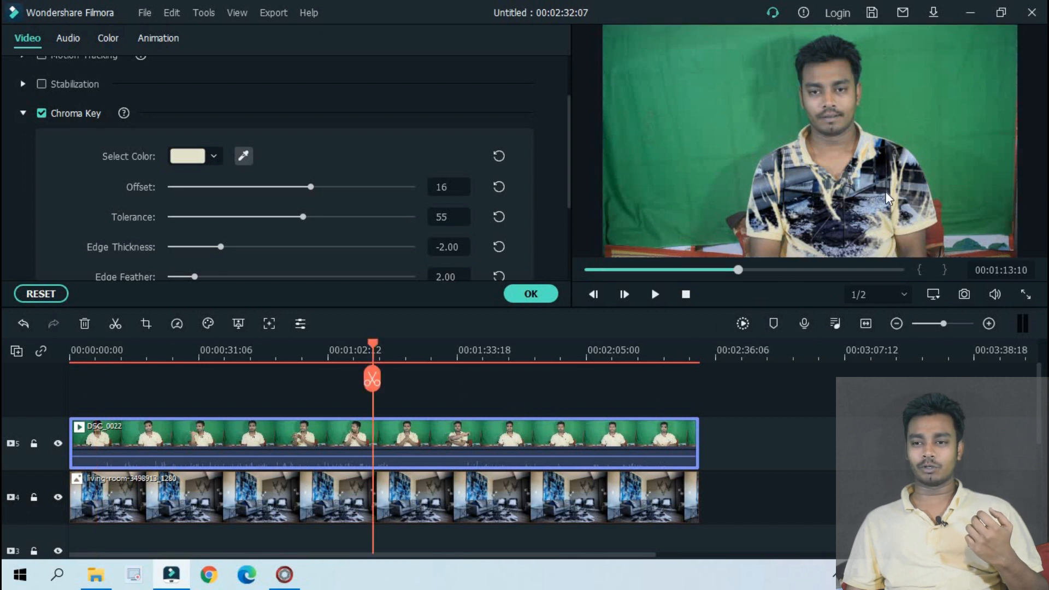
left_click(655, 295)
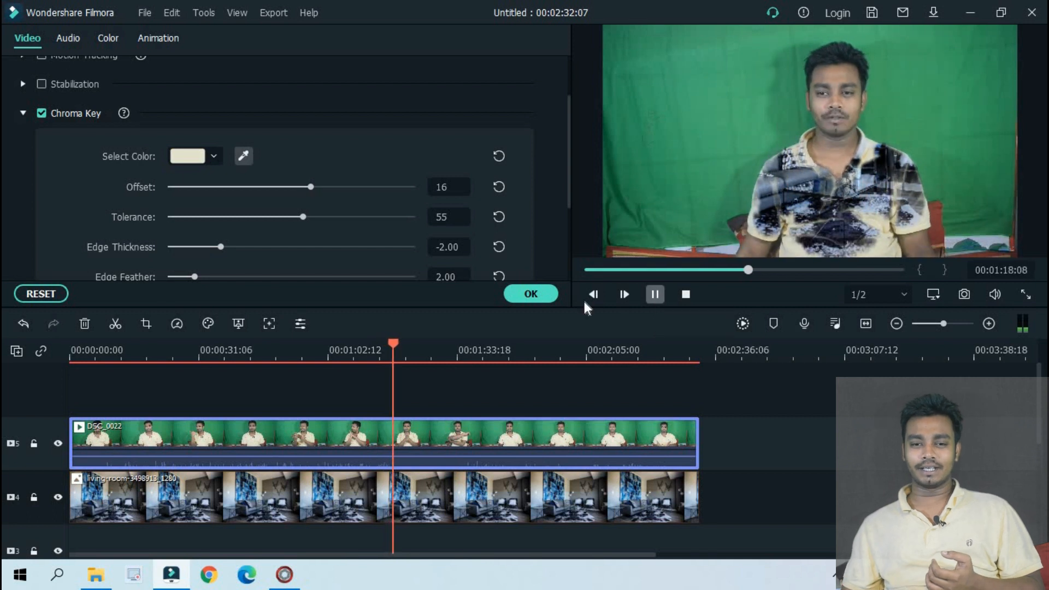
key("space")
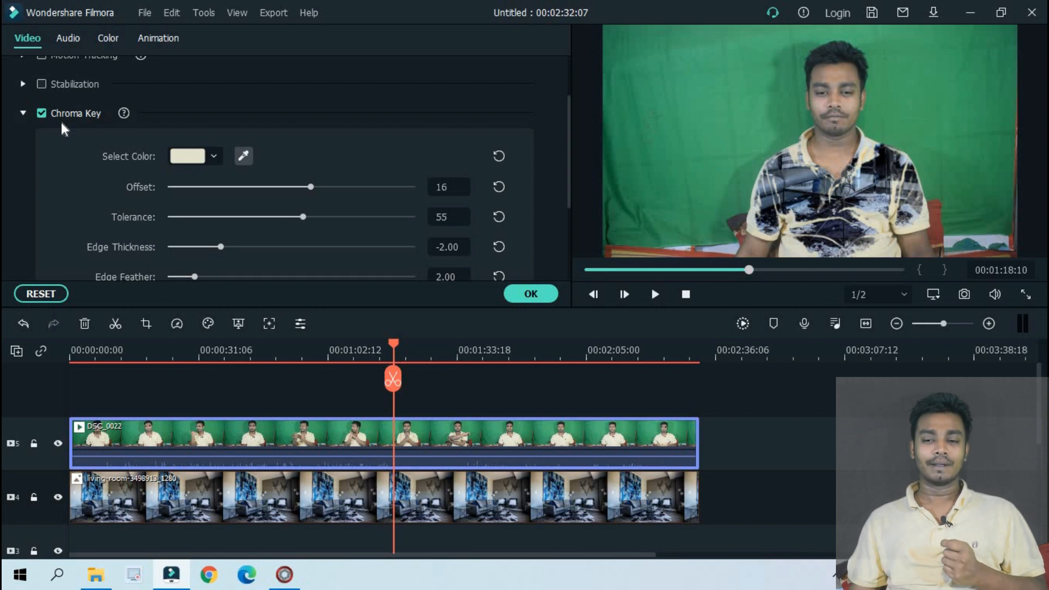
left_click(530, 294)
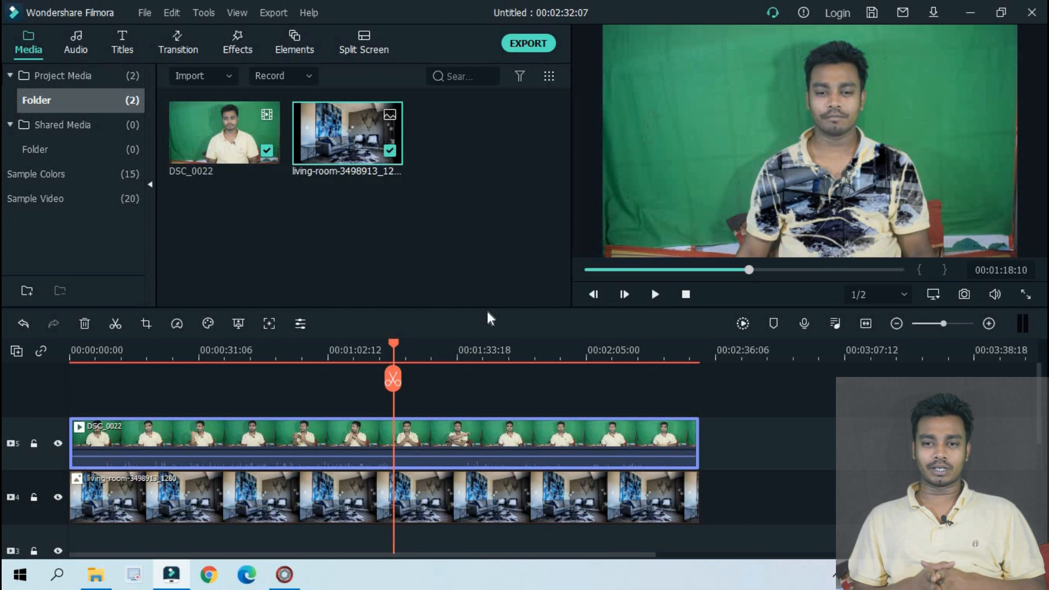
Examine the local MP4 export settings, close them without exporting, and select the DSC_0022 clip in the preview
left_click(538, 44)
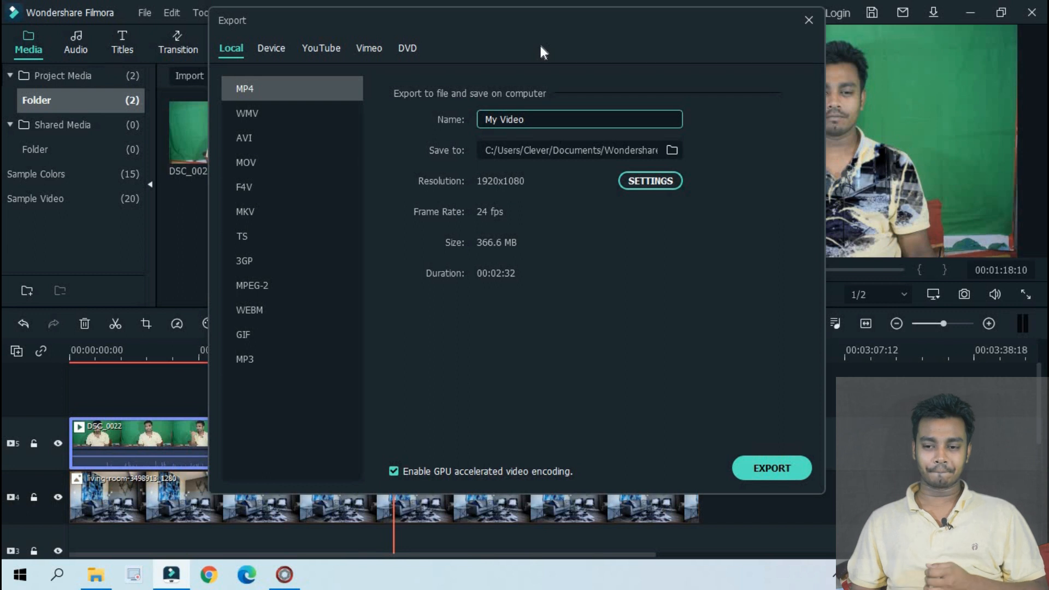
left_click(803, 17)
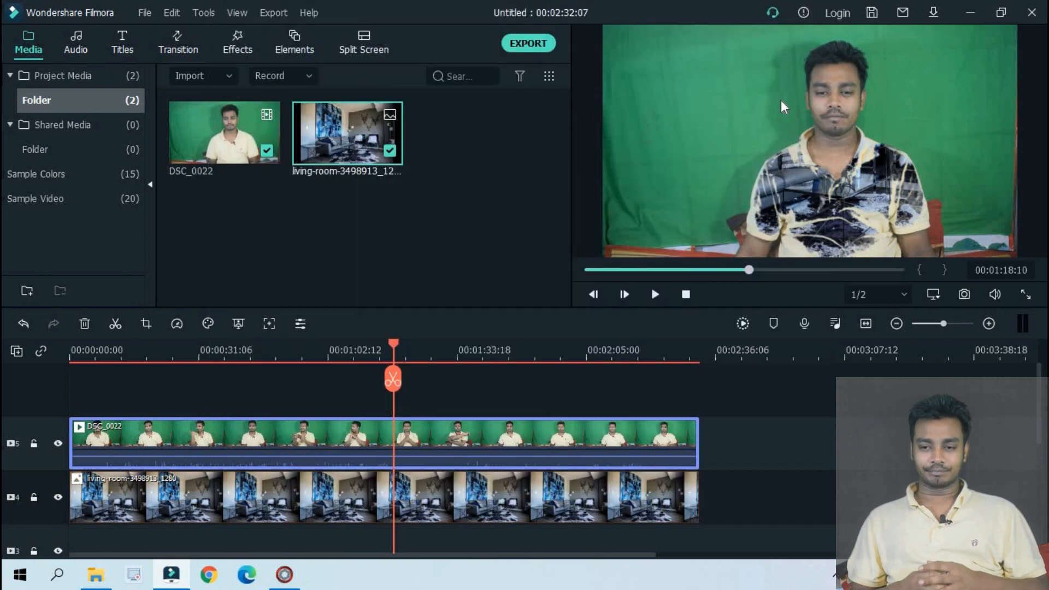
left_click(781, 100)
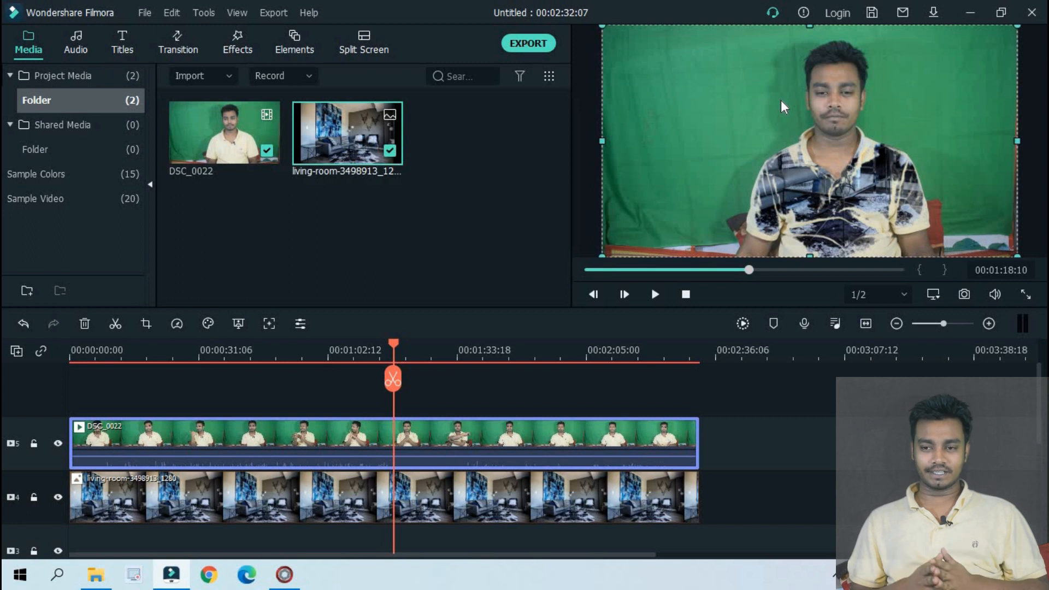